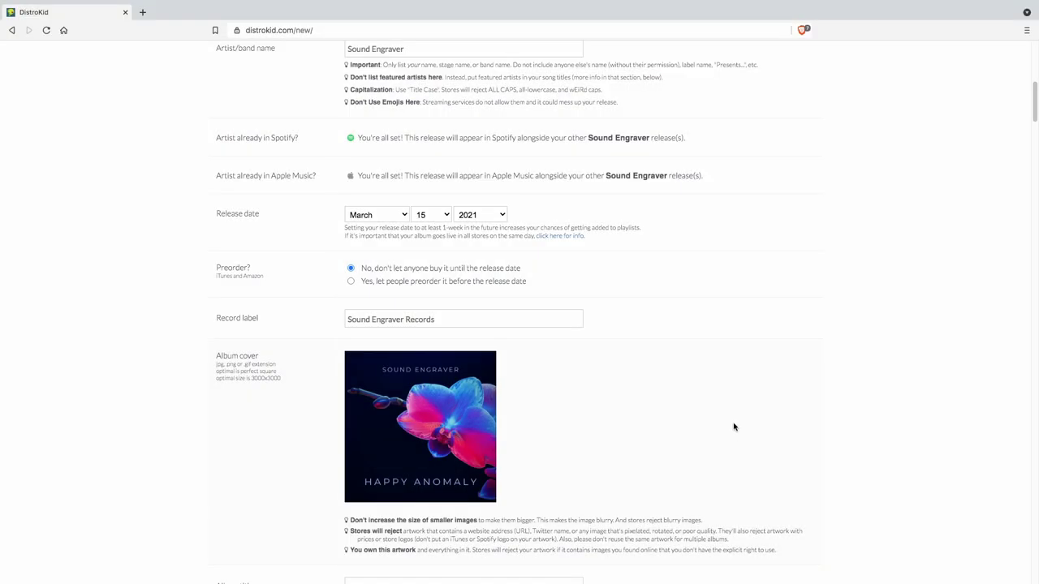
# Step: Title the album 'Happy Anomaly' and set the album price to $7.99
pyautogui.scroll(-2, 734, 427)
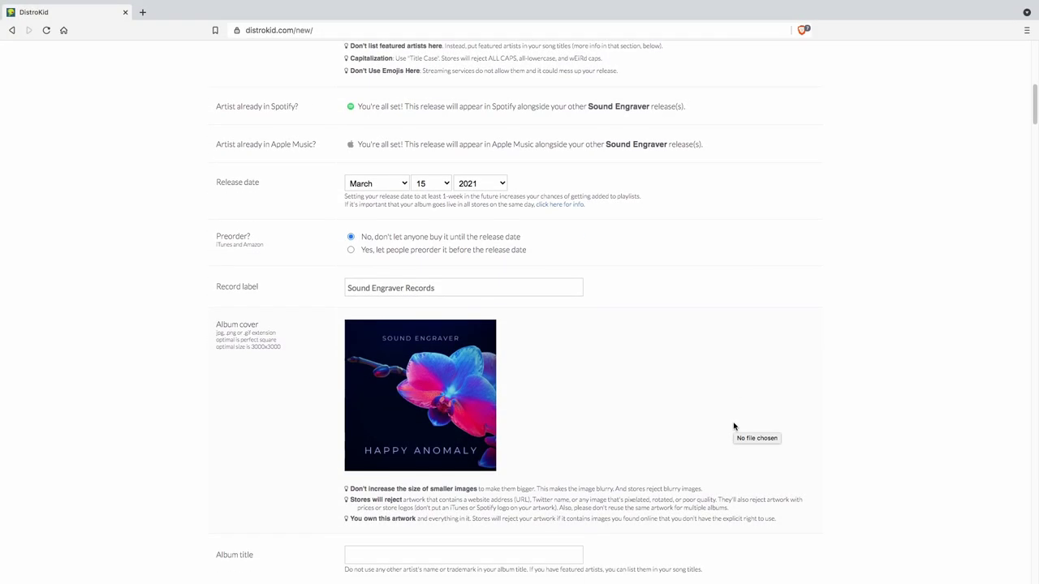
pyautogui.scroll(-3, 734, 426)
pyautogui.click(392, 365)
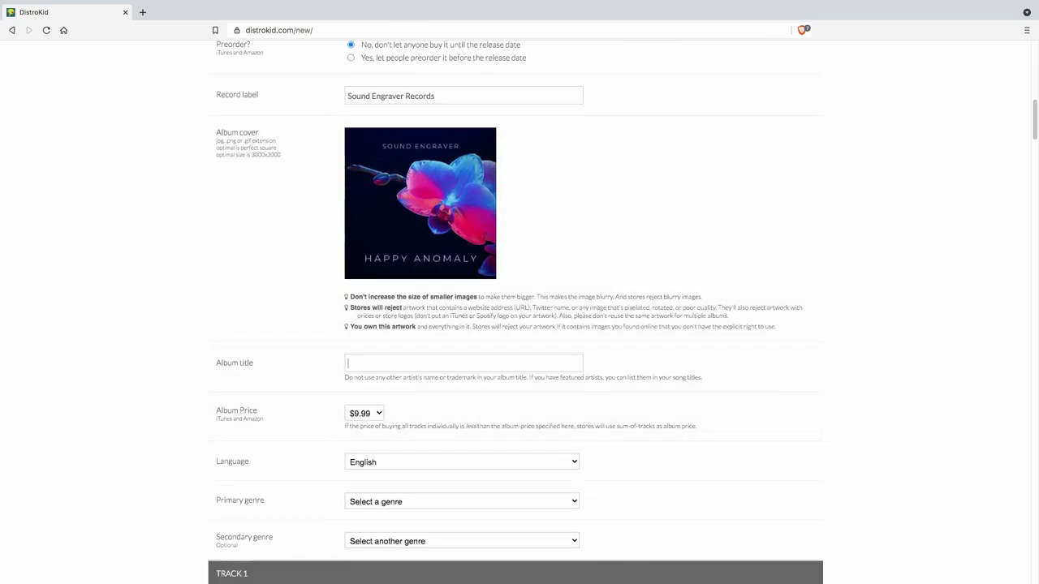
pyautogui.write('Happy Anomaly')
pyautogui.click(378, 414)
pyautogui.press('Up')
pyautogui.press('Return')
# Step: Choose Electronic as the primary genre and open its subgenre list
pyautogui.scroll(-2, 696, 473)
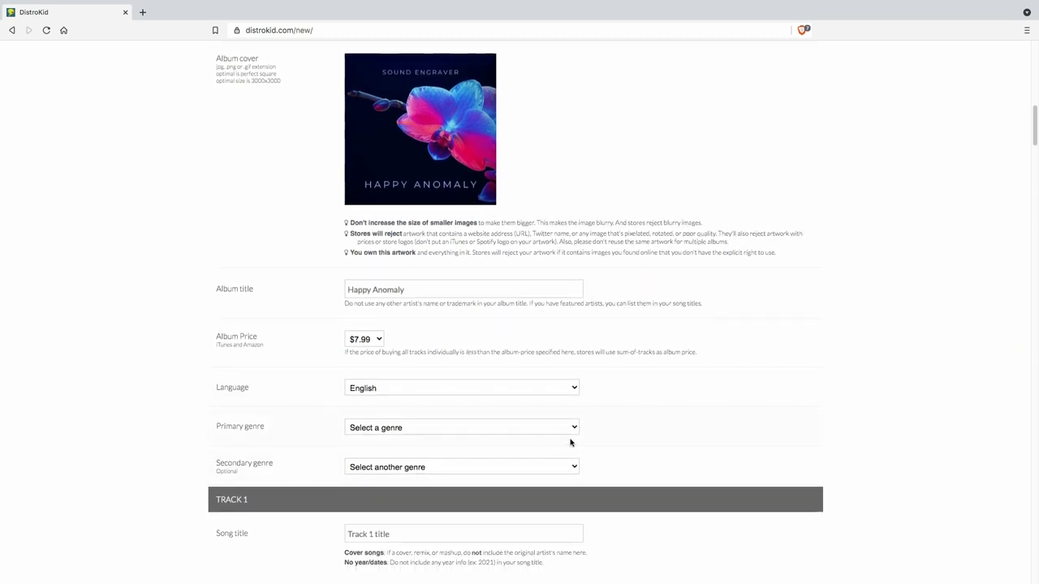
pyautogui.click(574, 429)
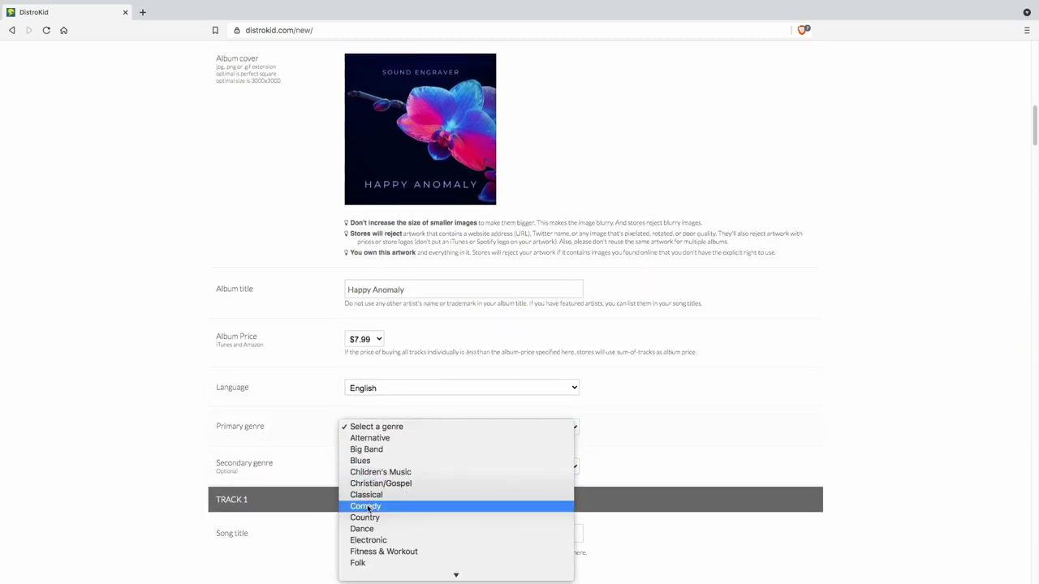
pyautogui.click(369, 542)
pyautogui.click(401, 468)
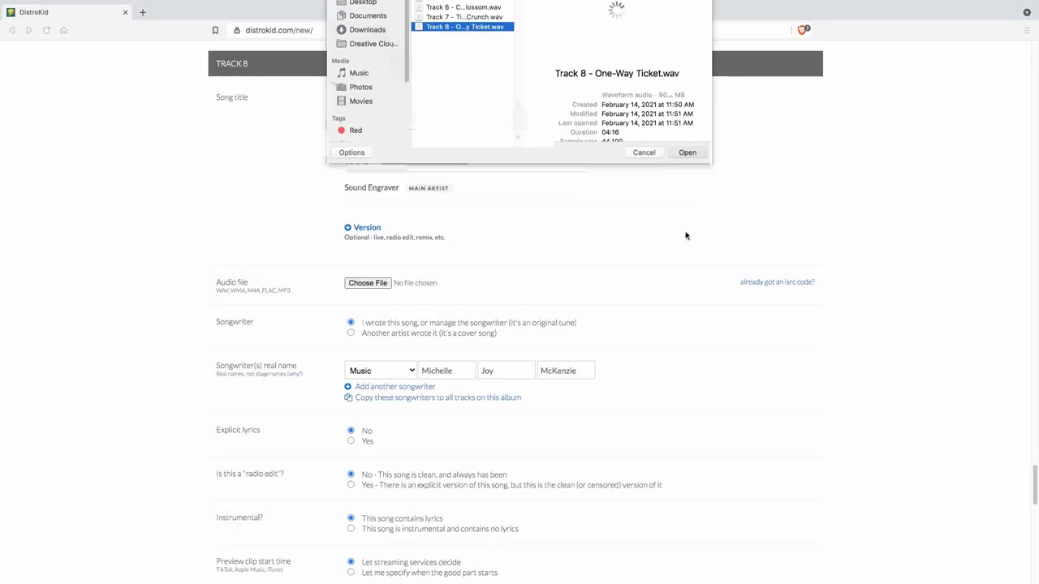
# Step: Mark Track 8 as instrumental and tick all five mandatory agreement checkboxes
pyautogui.scroll(-2, 728, 421)
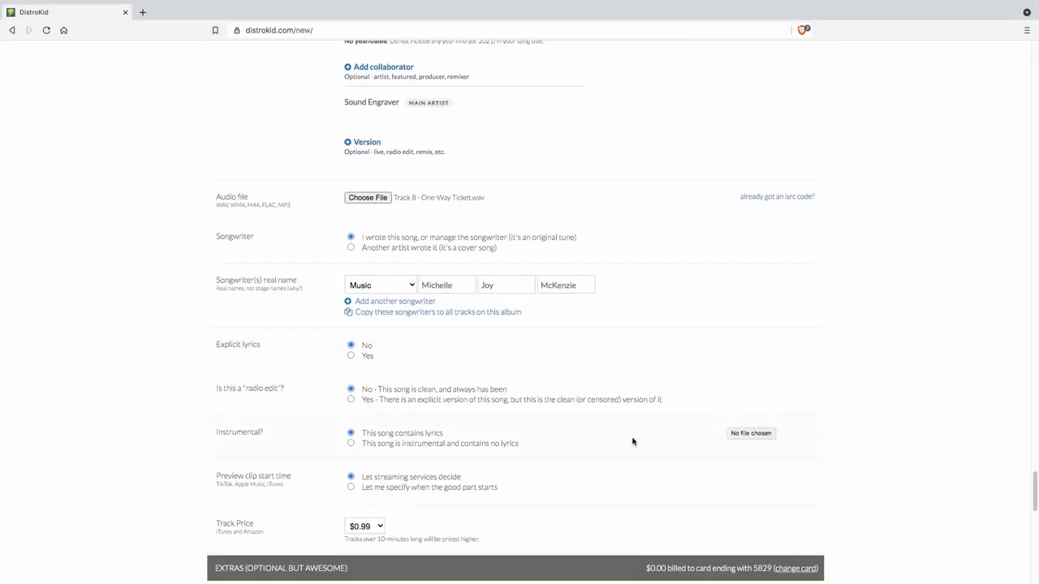
pyautogui.click(351, 443)
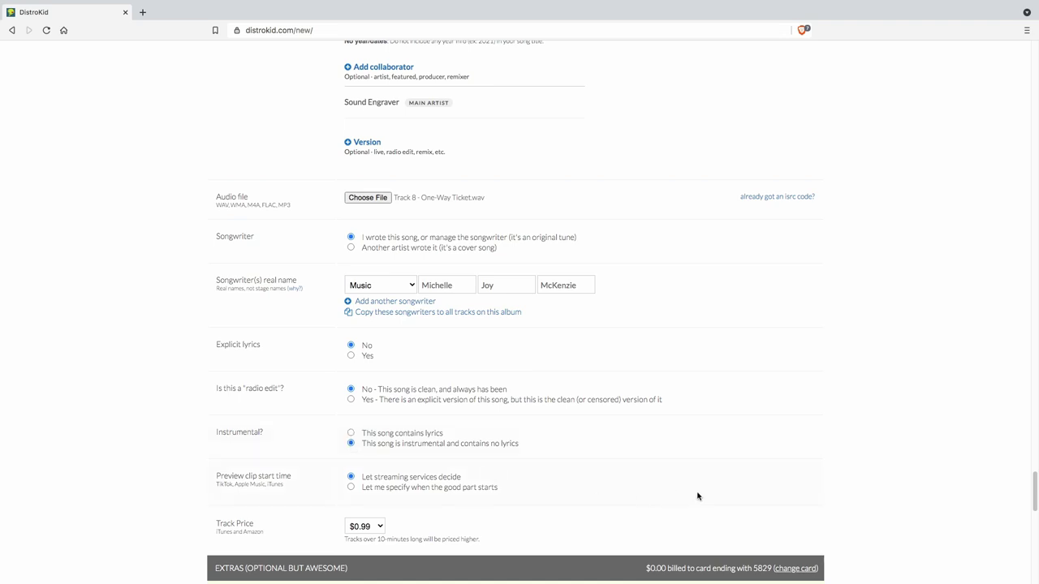
pyautogui.scroll(-6, 696, 496)
pyautogui.scroll(-3, 696, 496)
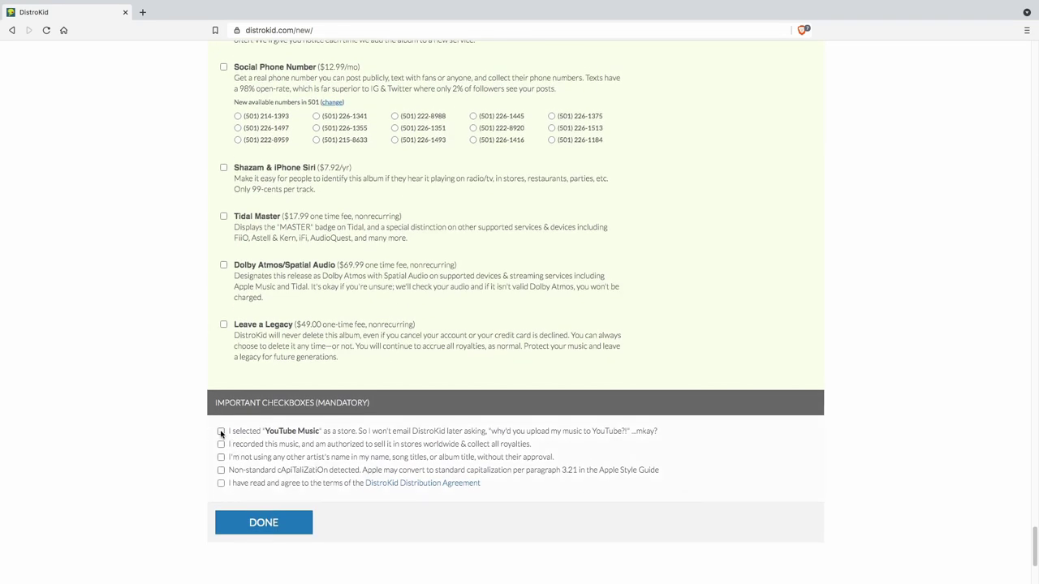
pyautogui.click(220, 431)
pyautogui.click(221, 444)
pyautogui.click(221, 457)
pyautogui.click(221, 470)
pyautogui.click(221, 482)
# Step: Submit the release so it starts uploading, then scroll through the upload page
pyautogui.click(258, 525)
pyautogui.scroll(-1, 867, 472)
pyautogui.scroll(-2, 868, 472)
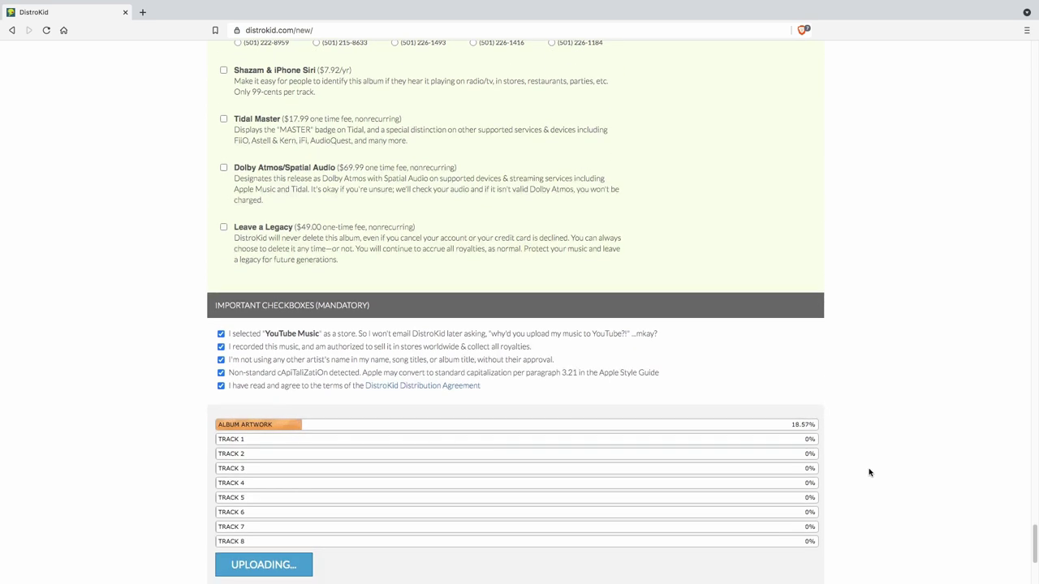
pyautogui.scroll(-1, 904, 472)
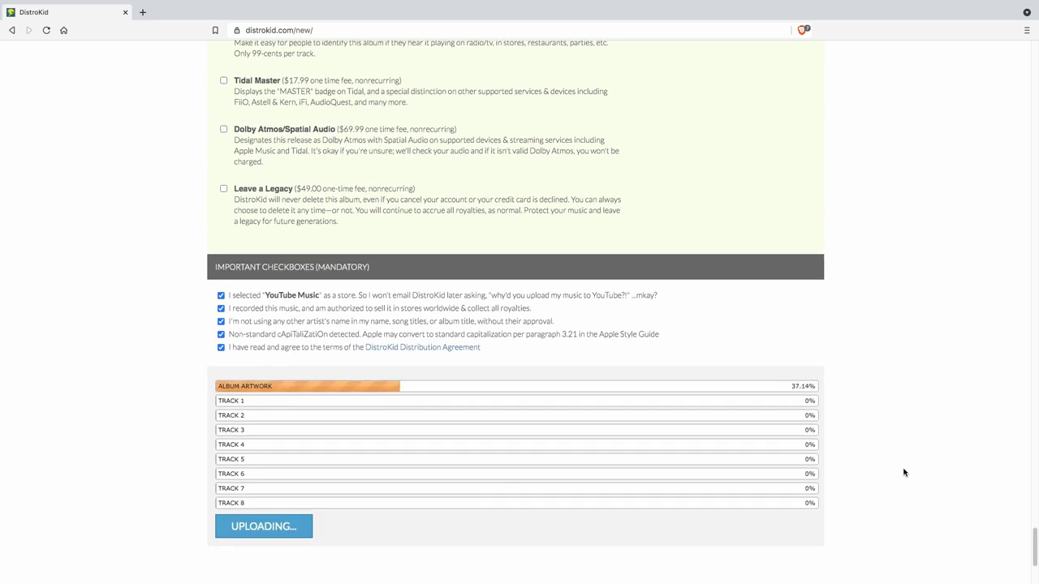
pyautogui.scroll(-1, 904, 473)
pyautogui.scroll(2, 904, 472)
pyautogui.scroll(-1, 904, 473)
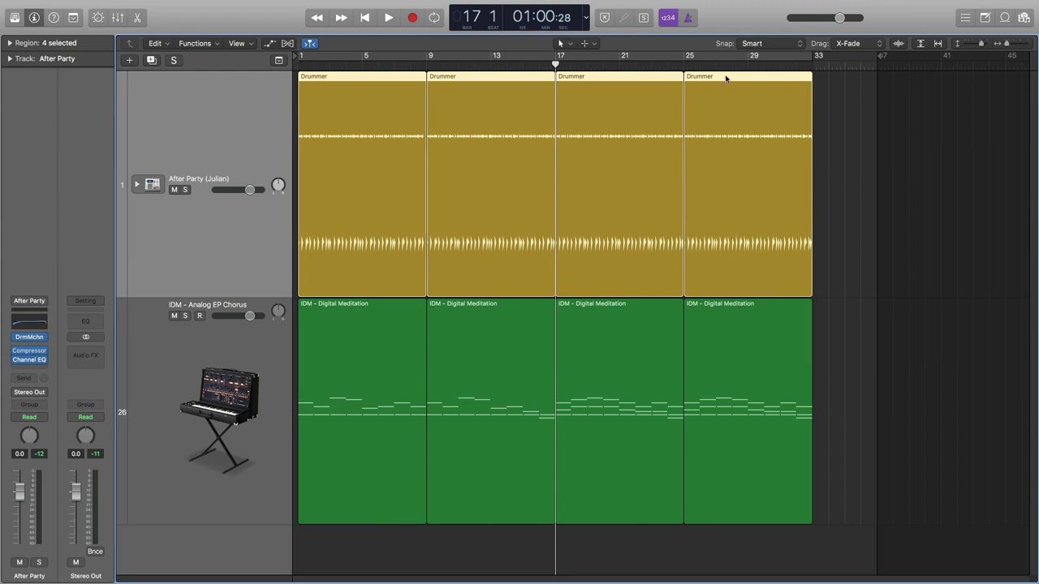
pyautogui.click(297, 65)
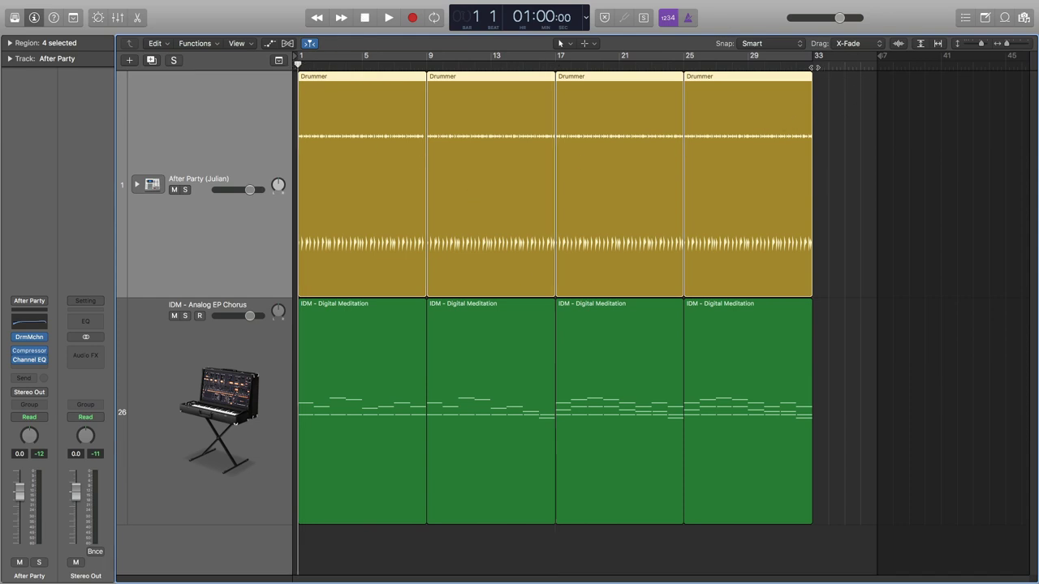
pyautogui.click(812, 68)
pyautogui.moveTo(853, 171)
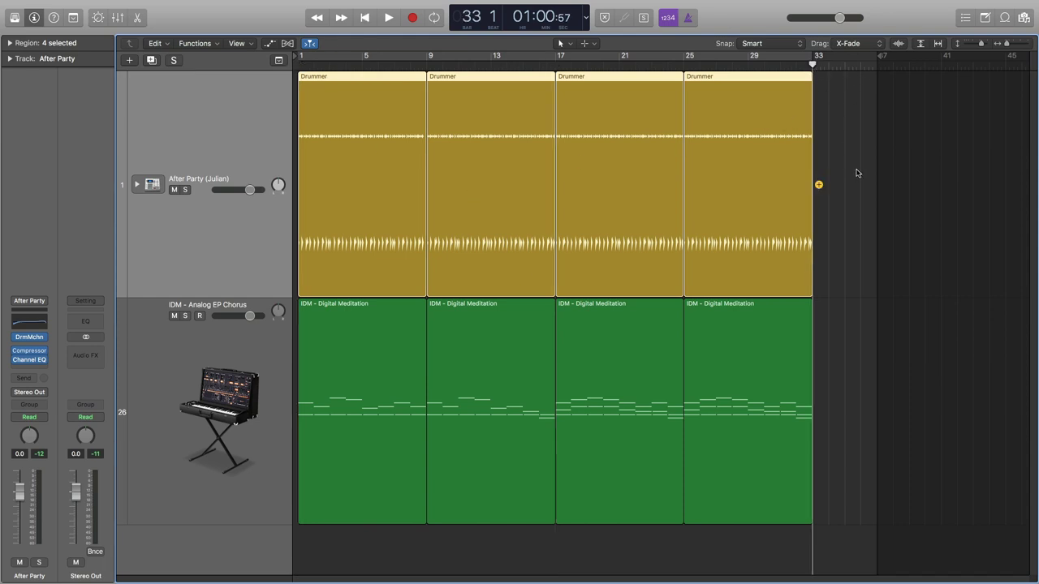
pyautogui.press(',')
pyautogui.press(',')
pyautogui.press(',')
pyautogui.press(',')
pyautogui.press(',')
pyautogui.press(',')
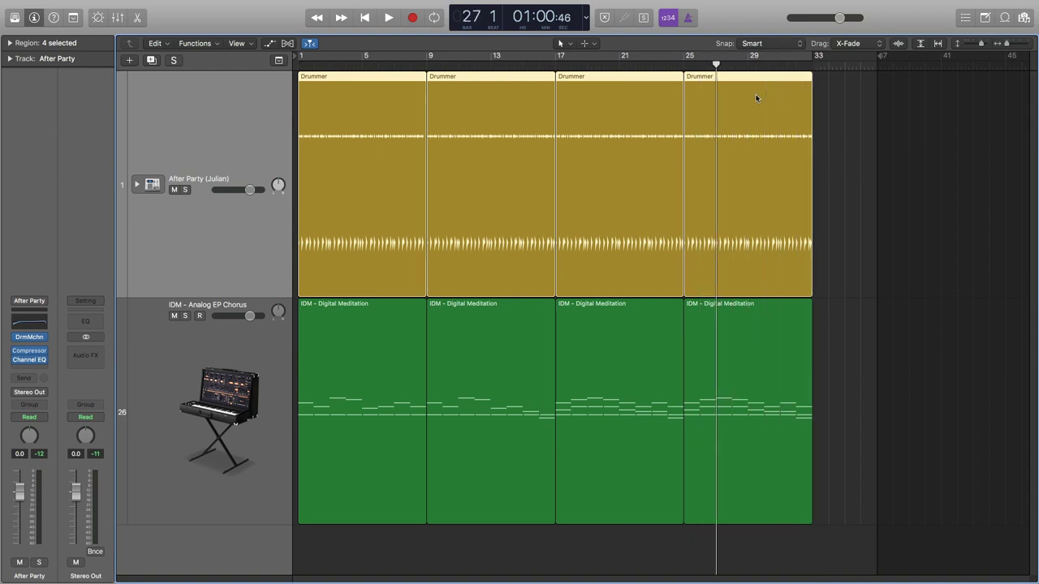
pyautogui.press('.')
pyautogui.press('.')
pyautogui.press('.')
pyautogui.press(',')
pyautogui.press(',')
pyautogui.press(',')
pyautogui.press(',')
pyautogui.press(',')
pyautogui.press(',')
pyautogui.press(',')
pyautogui.press(',')
pyautogui.press(',')
pyautogui.press(',')
pyautogui.press(',')
pyautogui.press(',')
pyautogui.press(',')
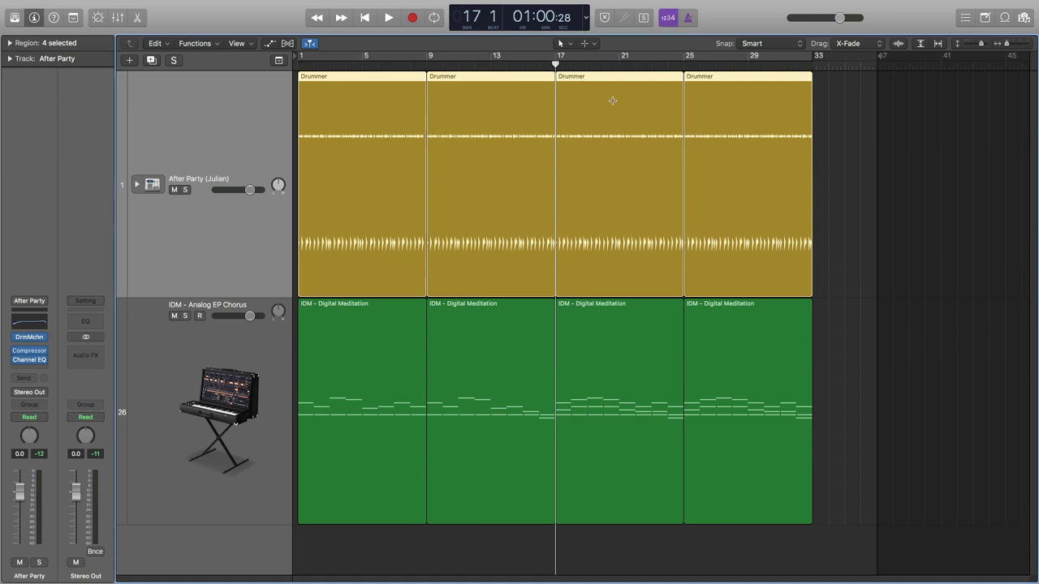
pyautogui.press('super+Right')
pyautogui.press('super+Right')
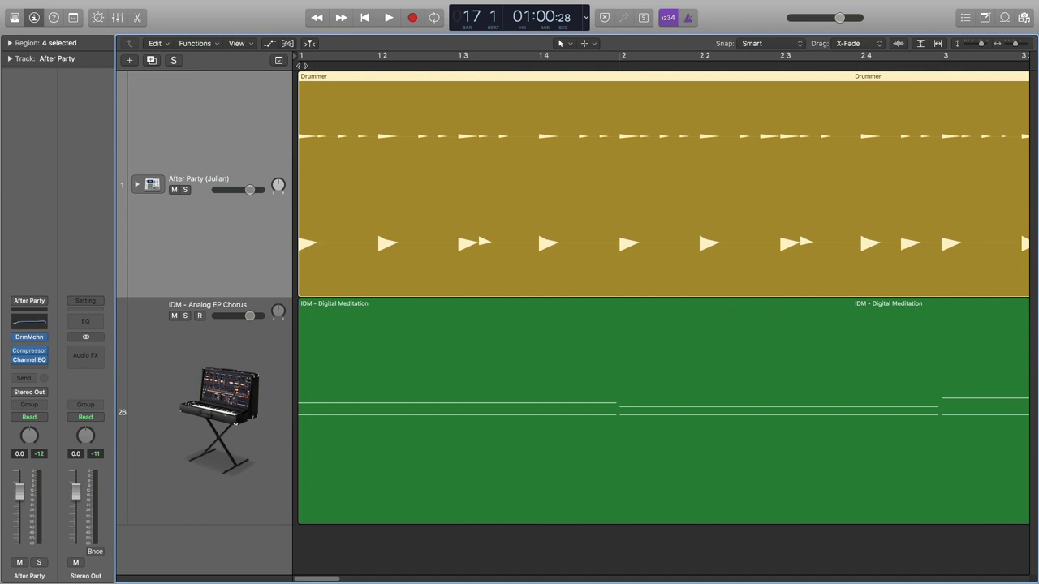
pyautogui.click(295, 64)
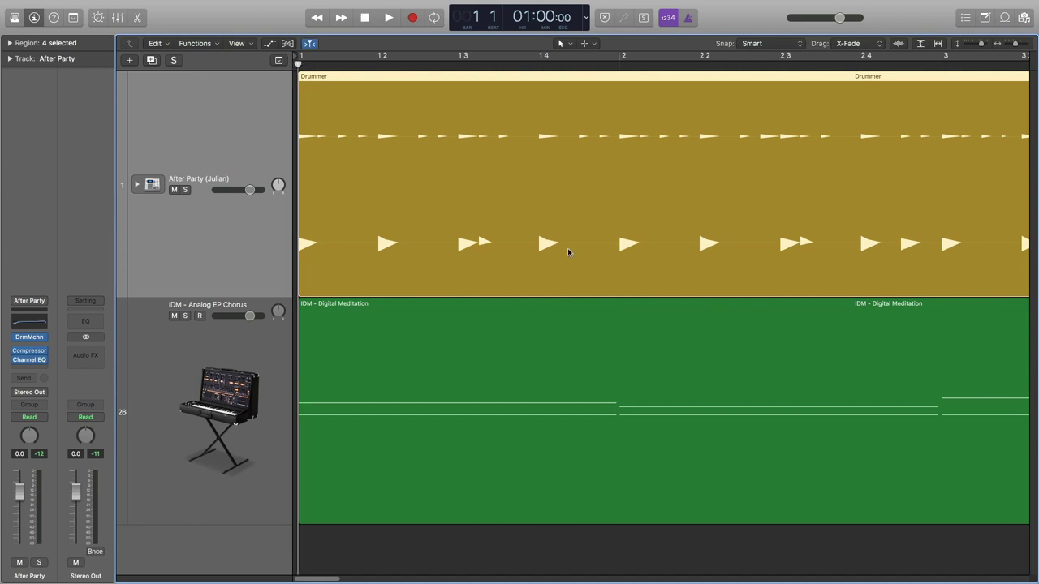
pyautogui.press('super+Left')
pyautogui.press('super+Left')
pyautogui.press('super+Left')
pyautogui.press('super+Left')
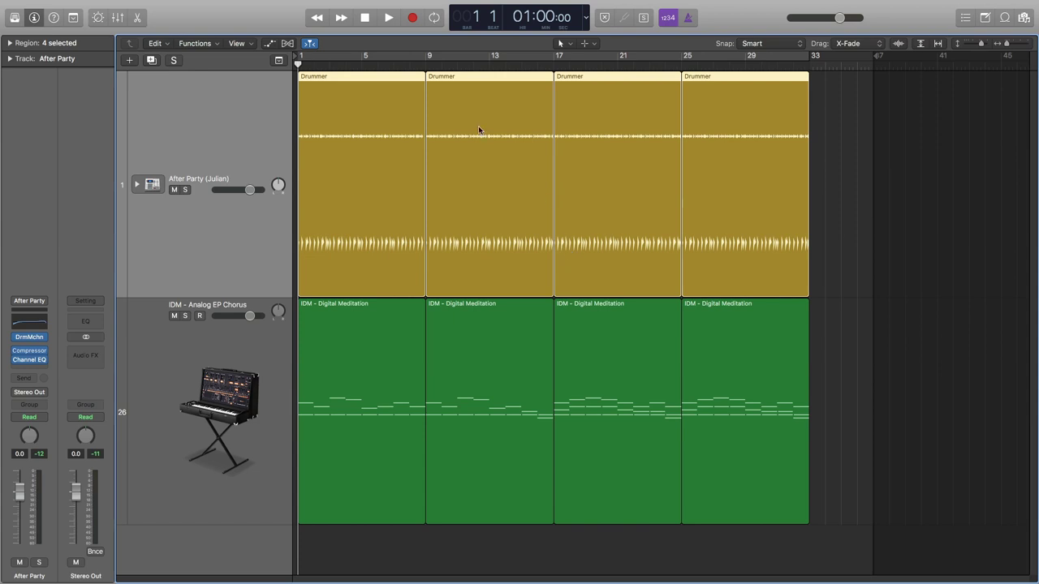
pyautogui.click(554, 64)
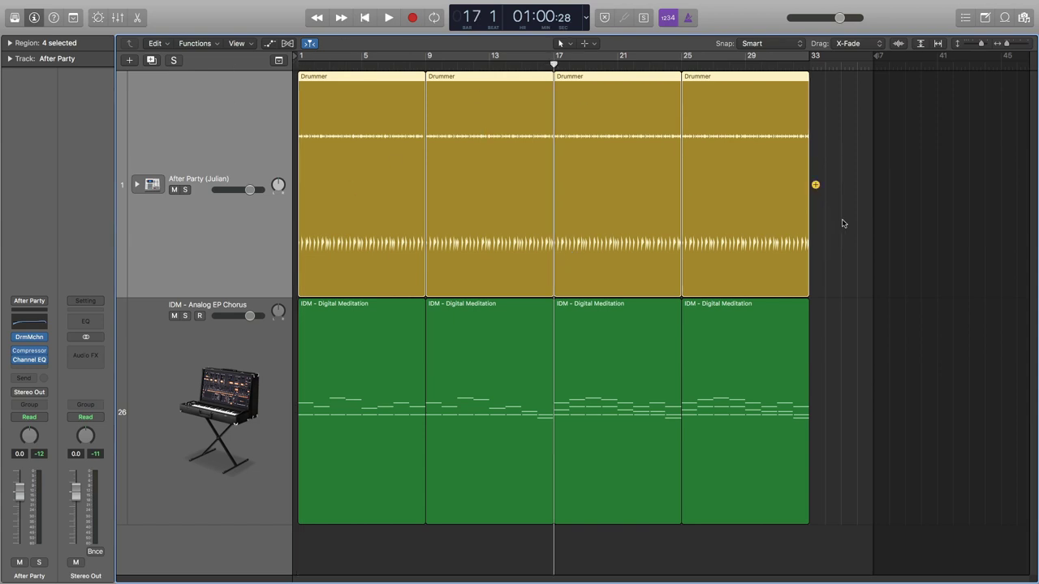
# Step: Deselect the four Drummer regions and zoom out around bar 17 to show bars 1–45
pyautogui.moveTo(839, 255)
pyautogui.click(837, 254)
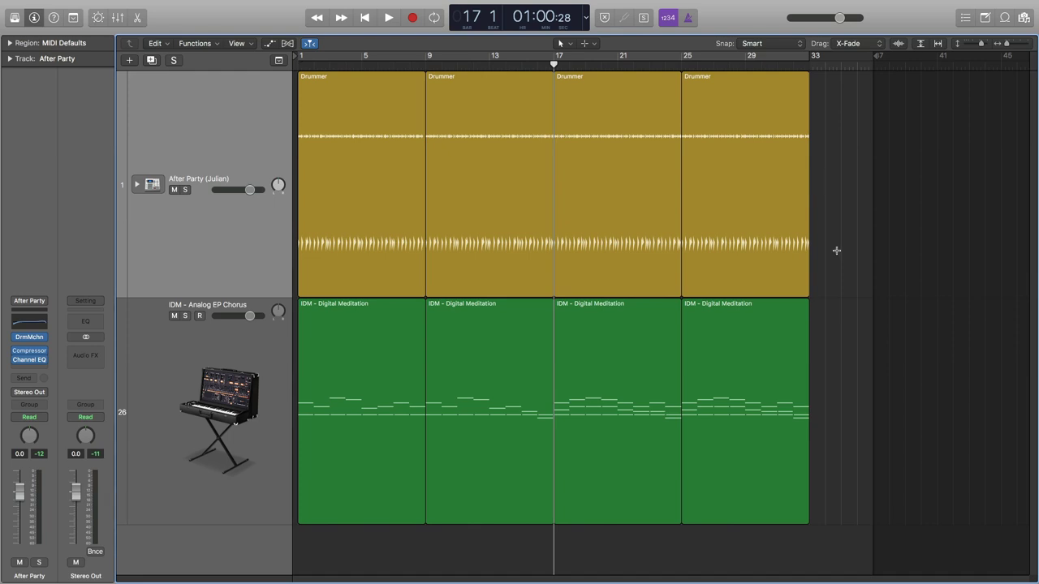
pyautogui.press('super+Right')
pyautogui.press('super+Right')
pyautogui.press('super+Right')
pyautogui.press('super+Right')
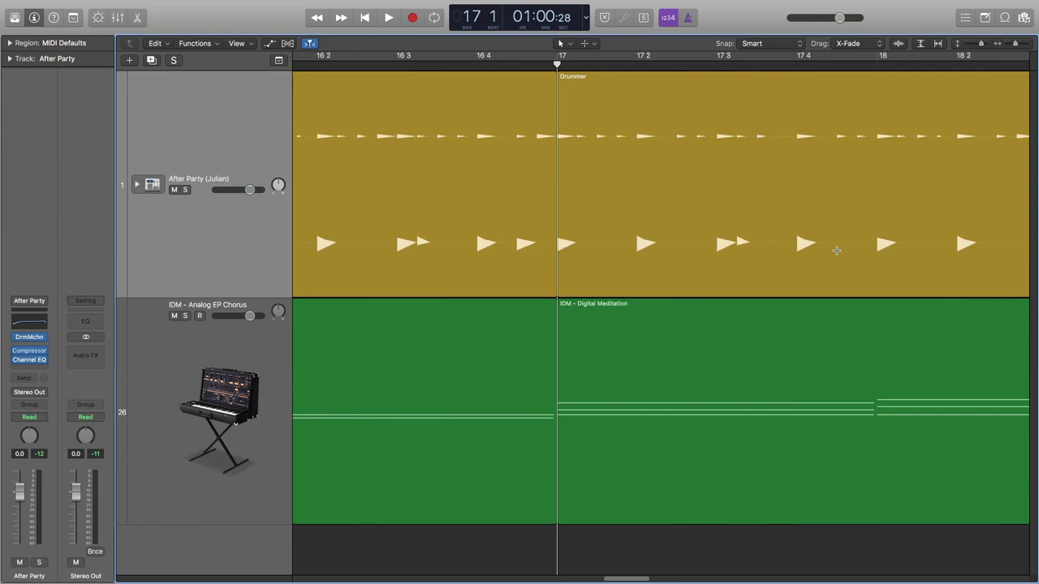
pyautogui.press('super+Left')
pyautogui.press('super+Left')
pyautogui.press('super+Left')
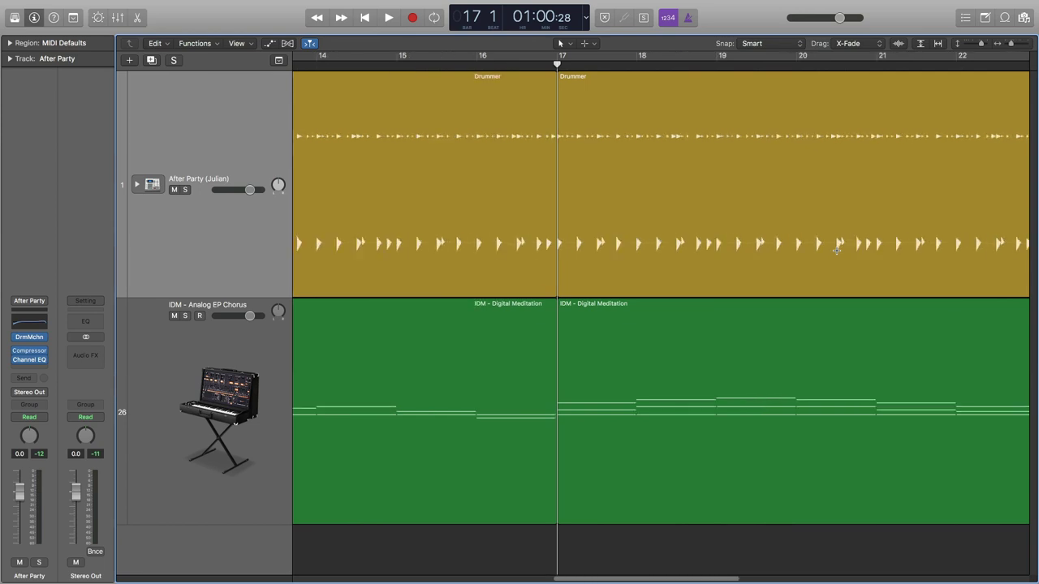
pyautogui.press('super+Left')
pyautogui.press('super+Left')
pyautogui.press('super+Left')
pyautogui.press('super+Left')
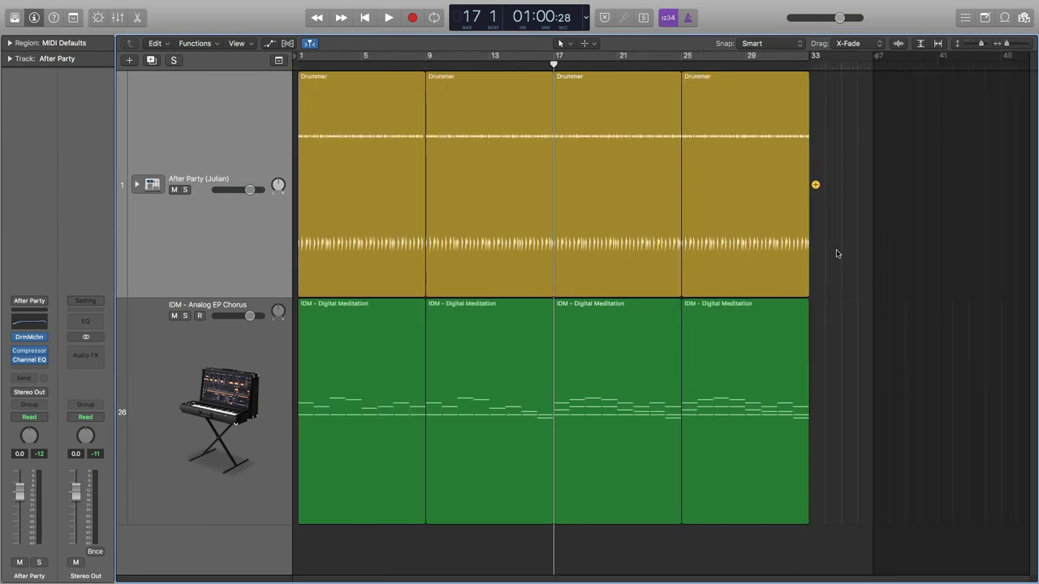
# Step: Select the Drummer region at bars 17–25 and place the playhead at bar 25
pyautogui.click(610, 195)
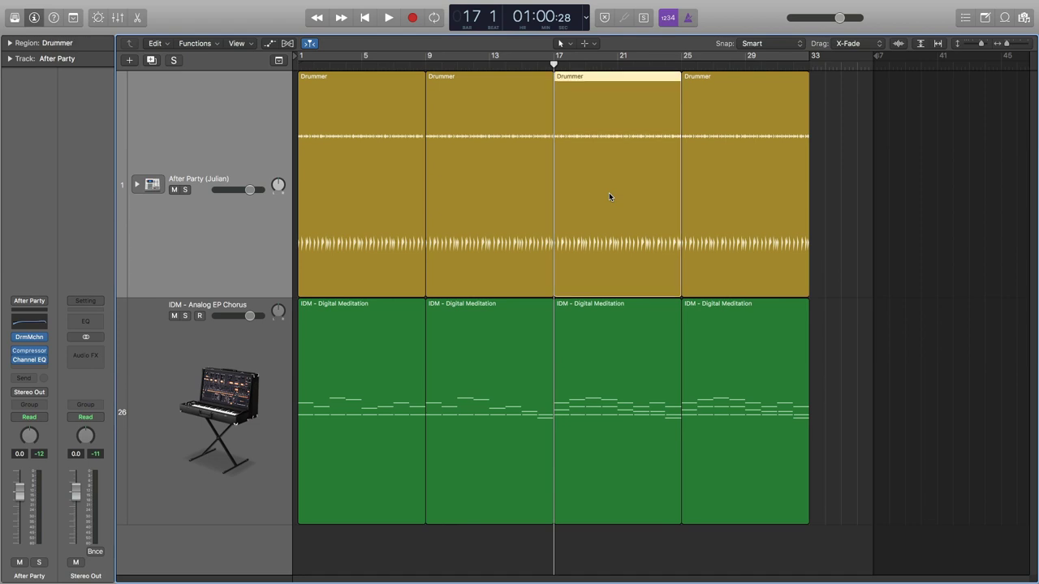
pyautogui.press('super+Right')
pyautogui.press('super+Right')
pyautogui.press('super+Right')
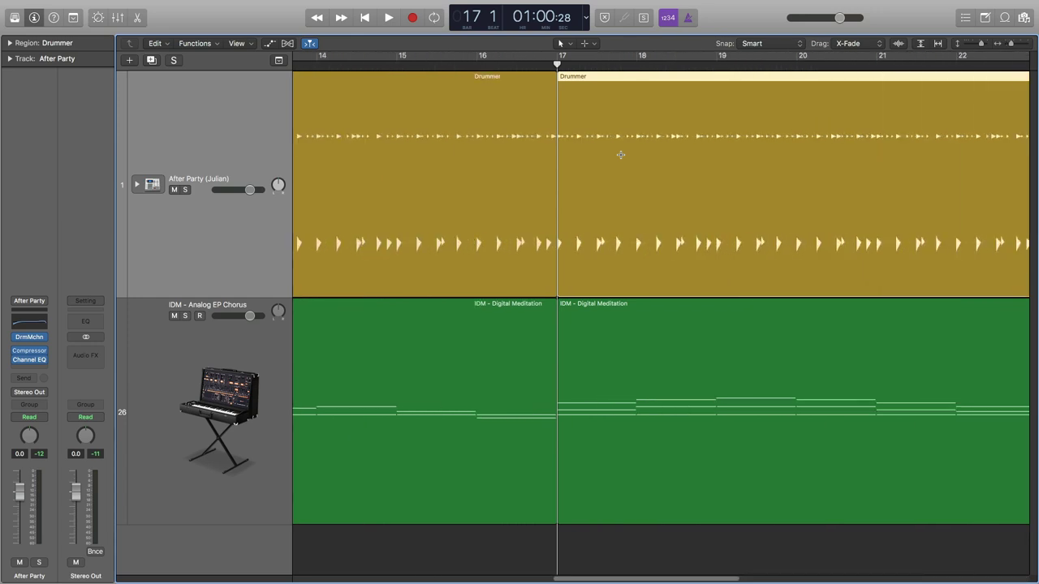
pyautogui.press('super+Left')
pyautogui.press('super+Left')
pyautogui.press('super+Left')
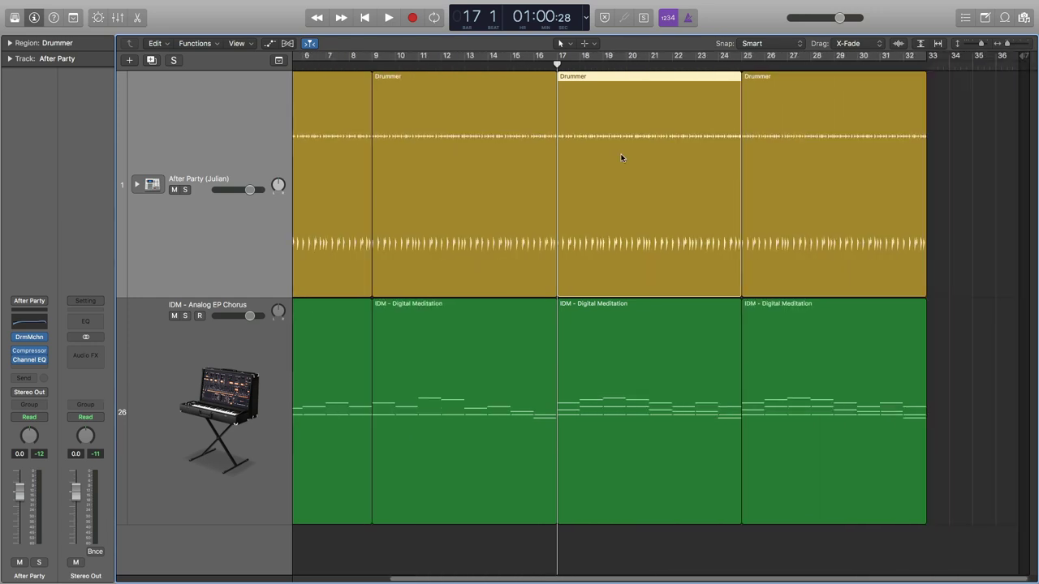
pyautogui.click(741, 65)
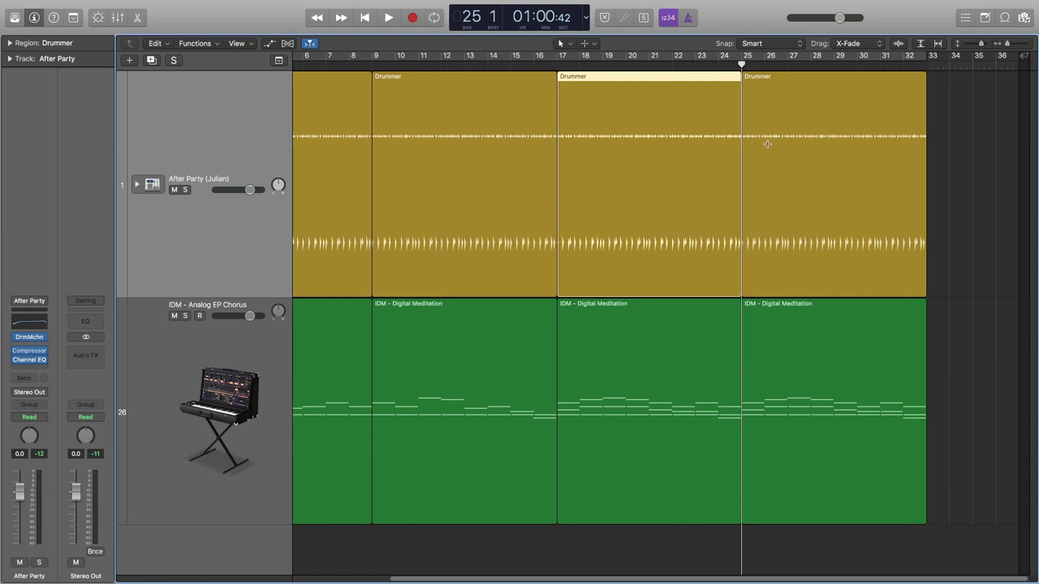
pyautogui.press('super+Right')
pyautogui.press('super+Right')
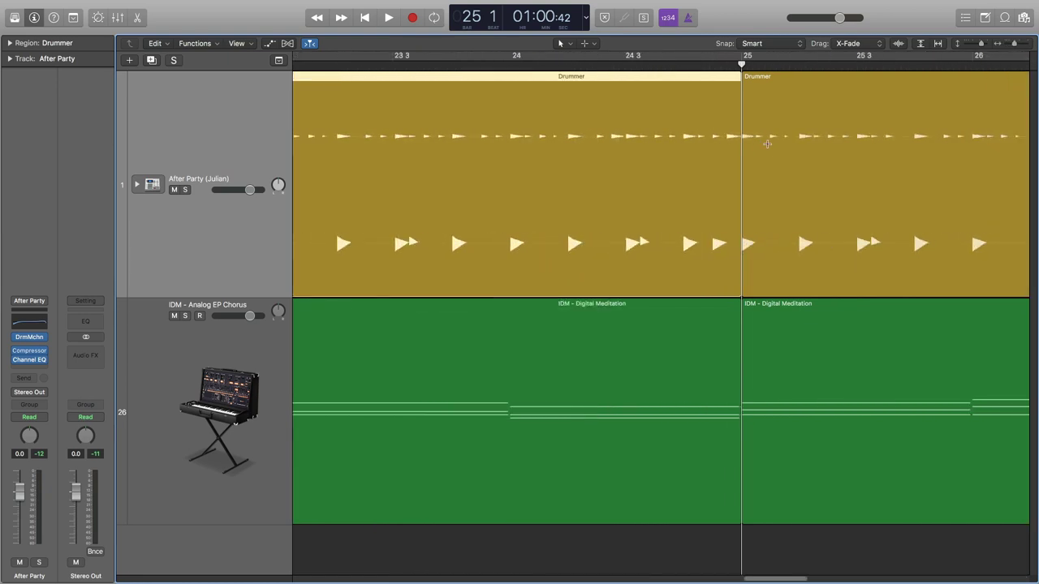
pyautogui.press('super+Left')
pyautogui.press('super+Left')
pyautogui.press('super+Left')
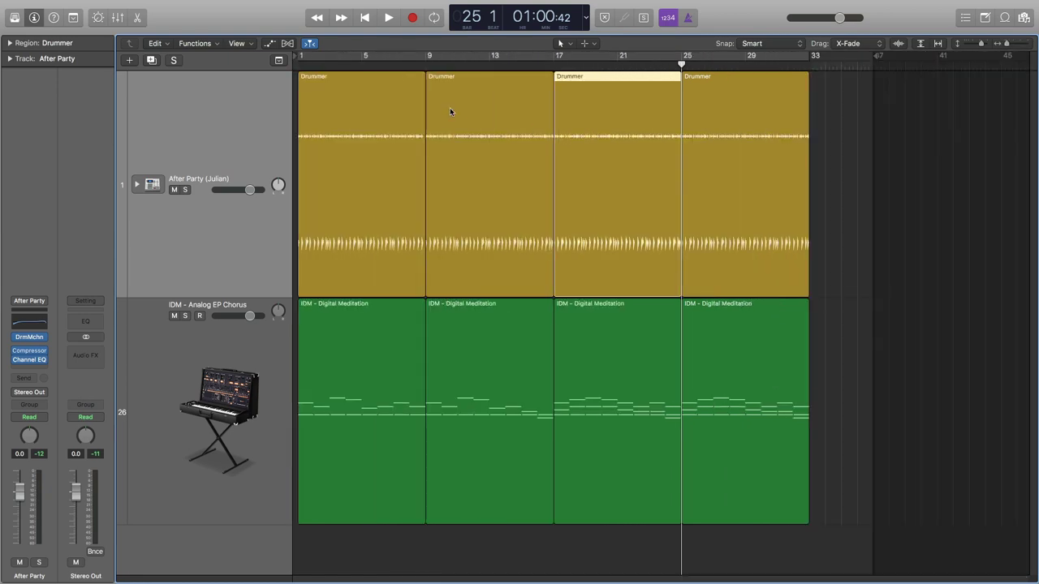
# Step: Move the playhead to bar 5 and select the first Drummer region
pyautogui.click(362, 66)
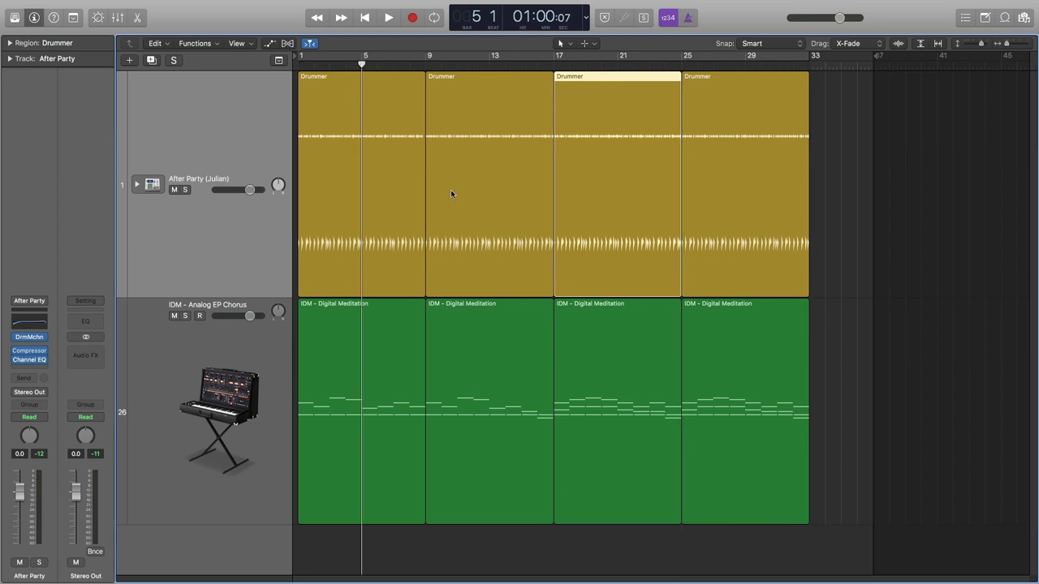
pyautogui.press('super+Right')
pyautogui.press('super+Right')
pyautogui.press('super+Right')
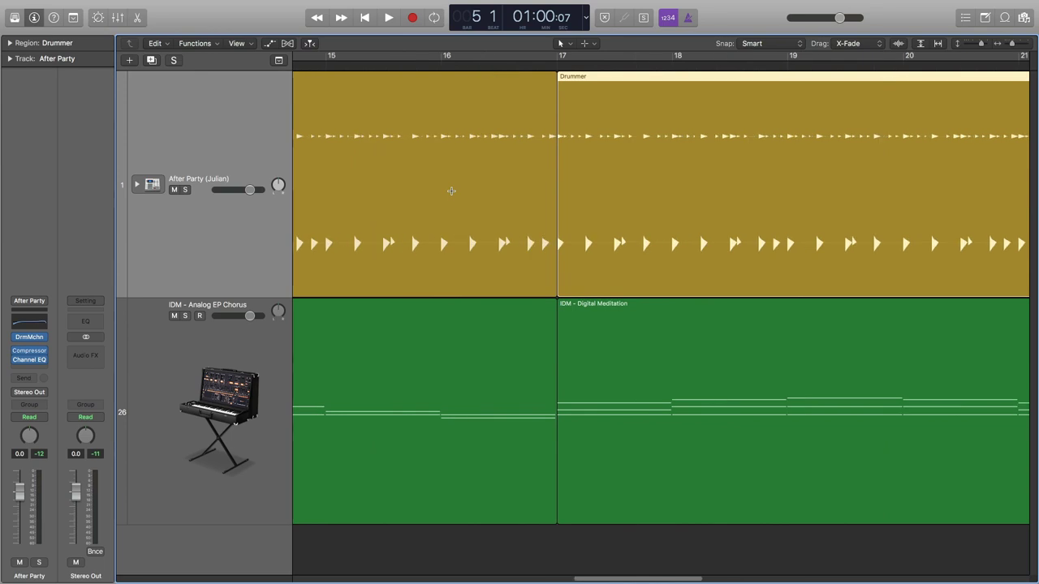
pyautogui.press('super+Left')
pyautogui.press('super+Left')
pyautogui.press('super+Left')
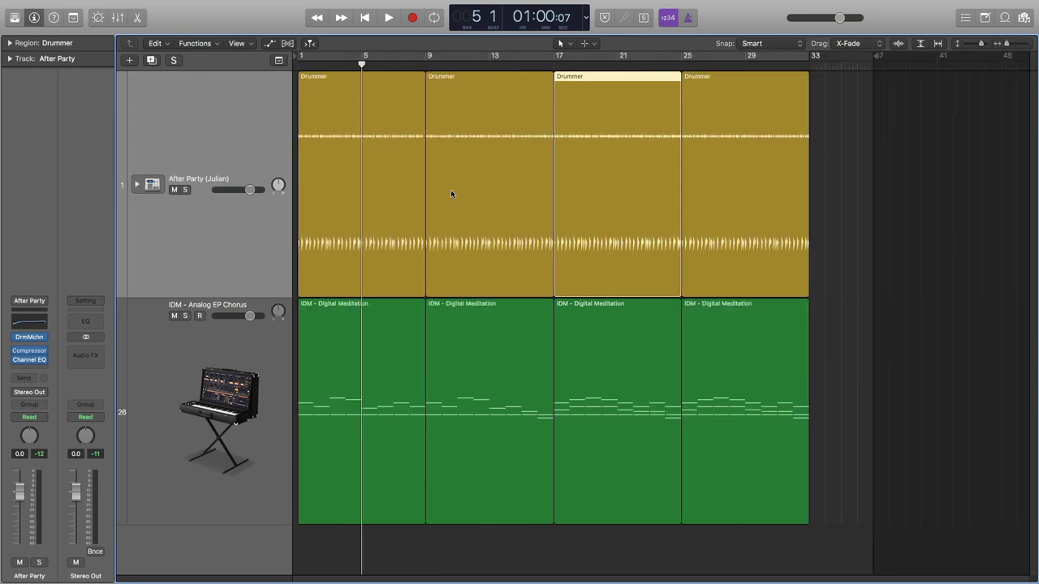
pyautogui.click(391, 184)
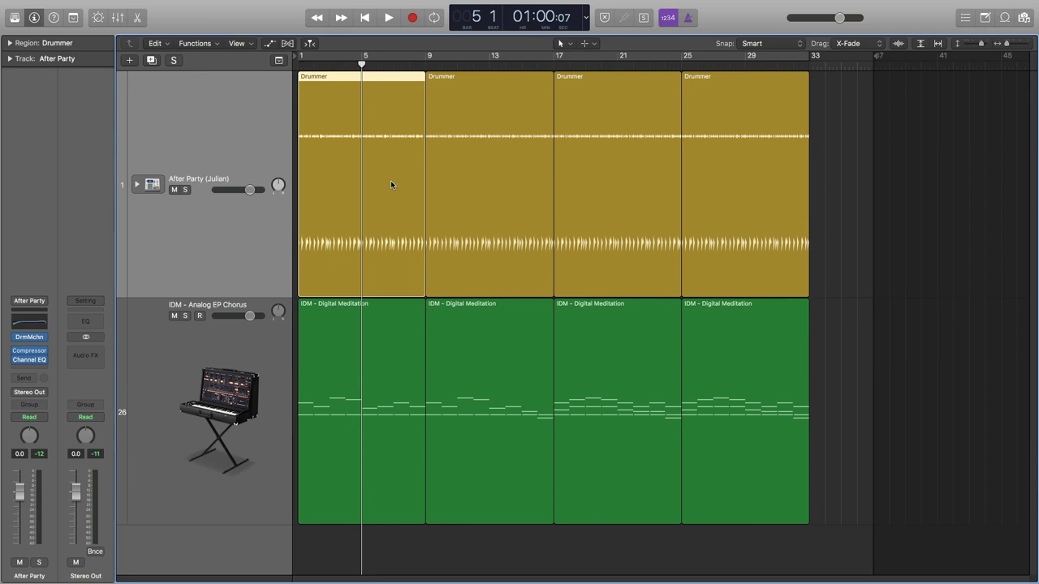
pyautogui.press('super+Right')
pyautogui.press('super+Right')
pyautogui.press('super+Right')
pyautogui.press('super+Right')
pyautogui.press('super+Left')
pyautogui.press('super+Left')
pyautogui.press('super+Left')
pyautogui.press('super+Left')
pyautogui.press('super+Left')
# Step: Marquee-select all four Drummer regions and move the playhead to bar 25
pyautogui.moveTo(856, 256); pyautogui.dragTo(332, 154)
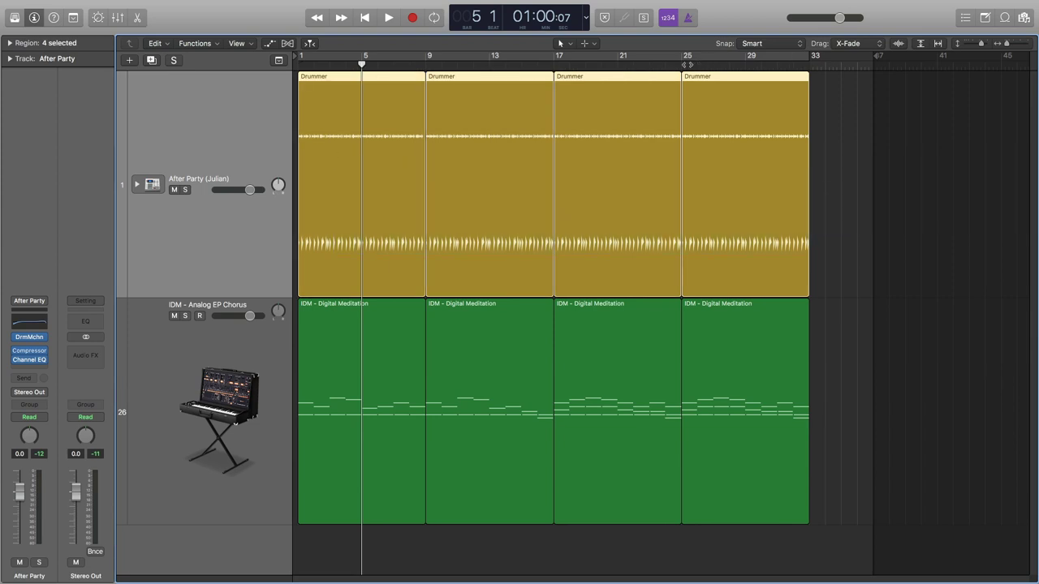
pyautogui.click(682, 65)
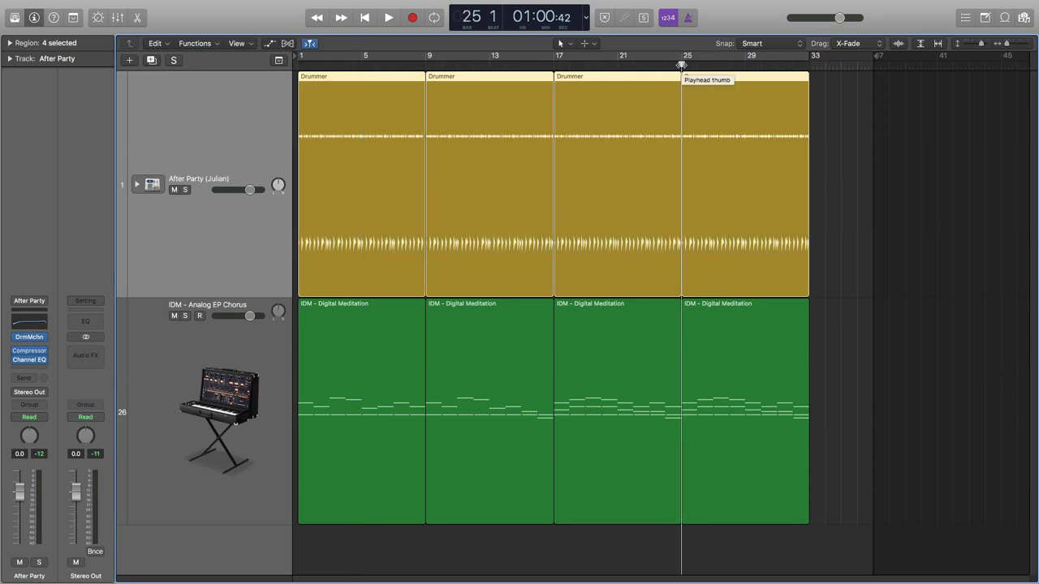
pyautogui.scroll(5, 682, 65)
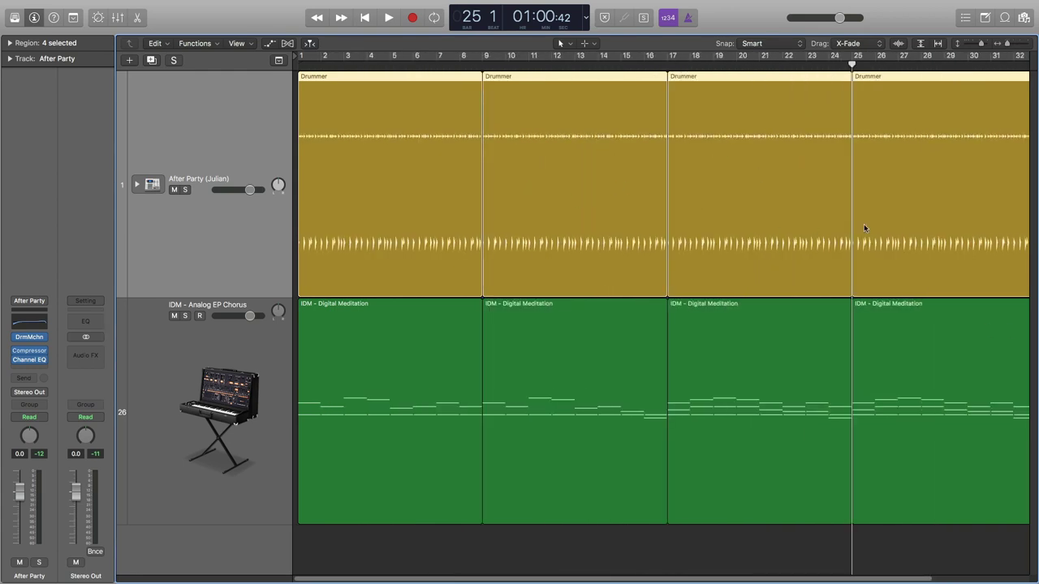
pyautogui.scroll(-3, 840, 215)
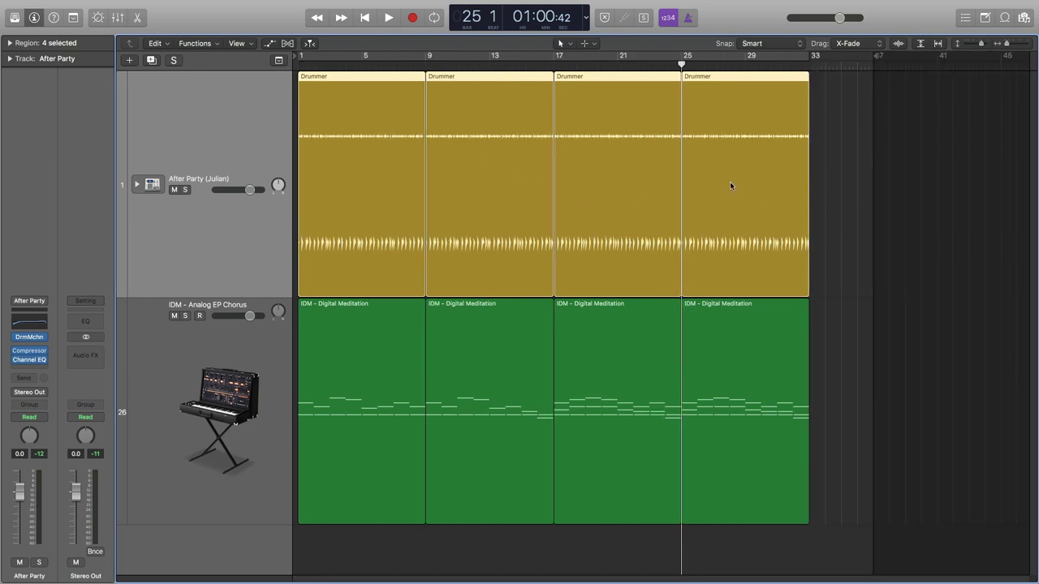
# Step: Select the last Drummer region, then deselect it so no regions remain selected
pyautogui.click(850, 255)
pyautogui.click(733, 214)
pyautogui.scroll(5, 830, 271)
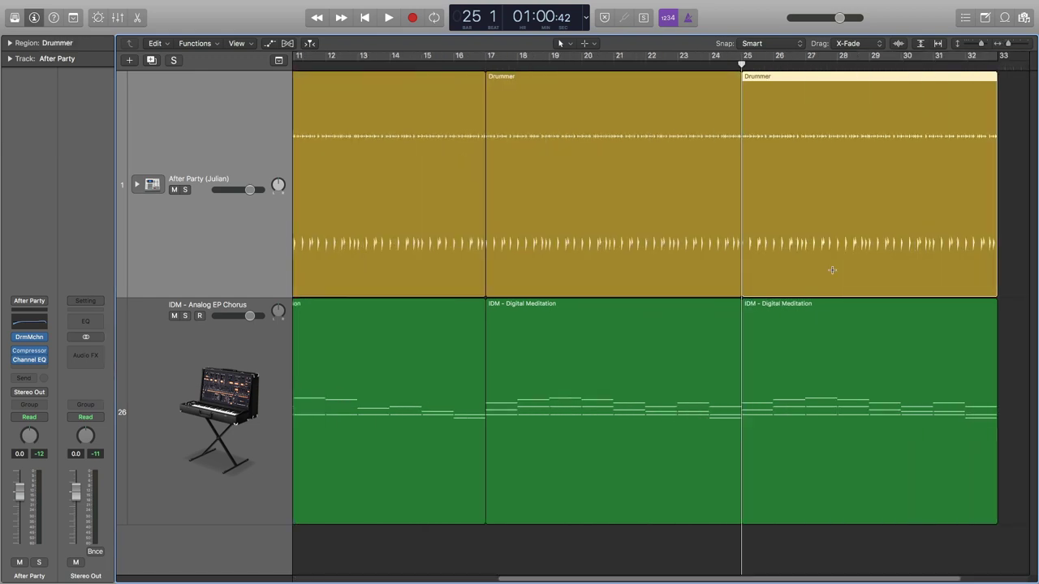
pyautogui.scroll(-5, 832, 271)
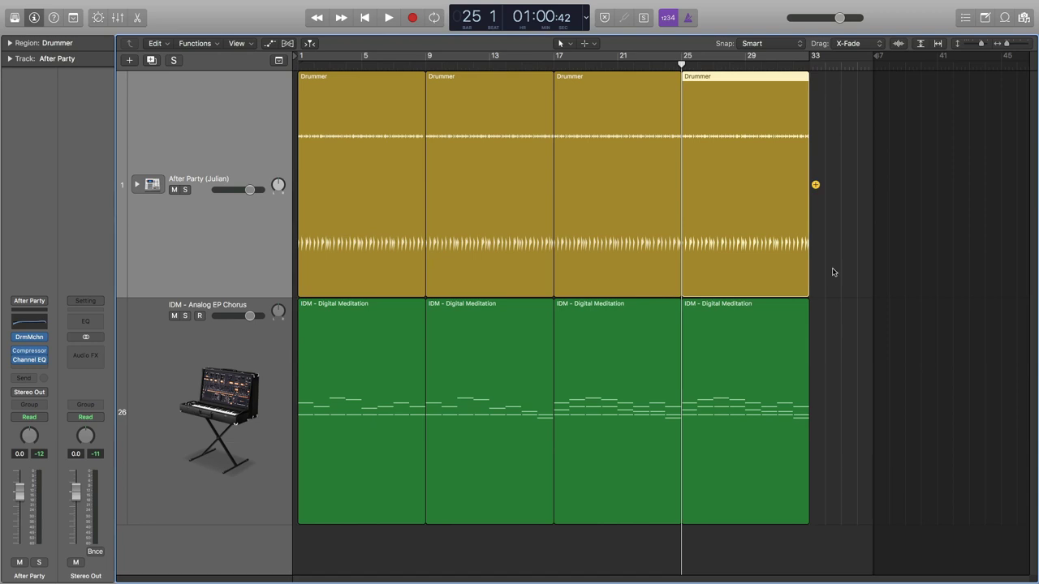
pyautogui.click(835, 271)
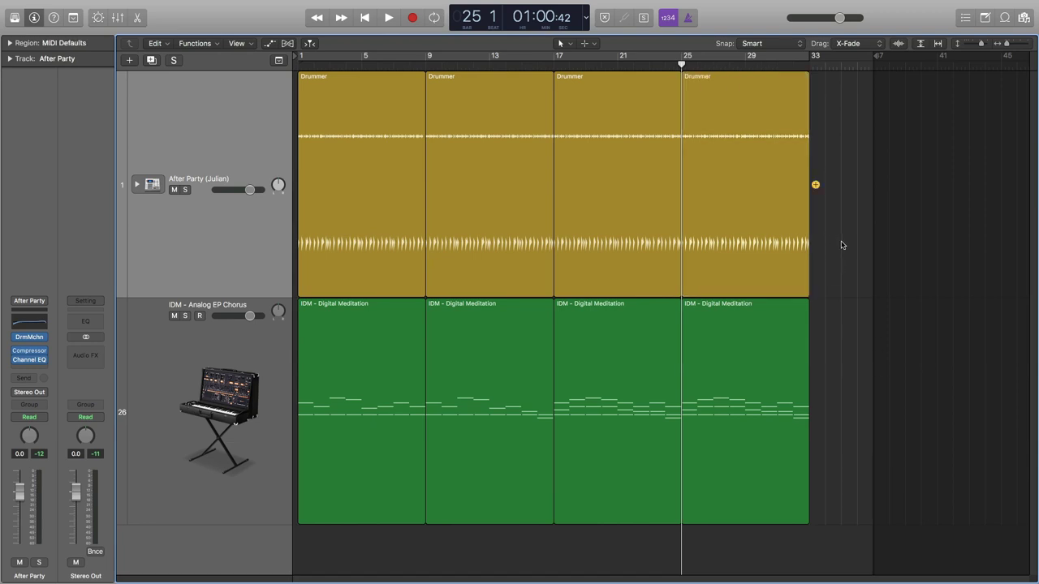
pyautogui.scroll(3, 842, 242)
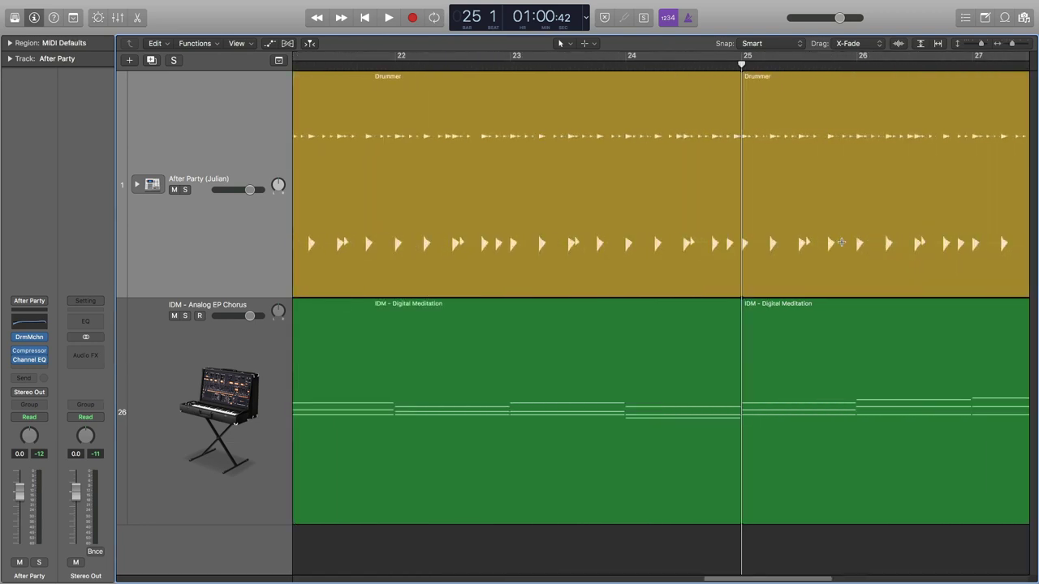
pyautogui.scroll(-3, 842, 242)
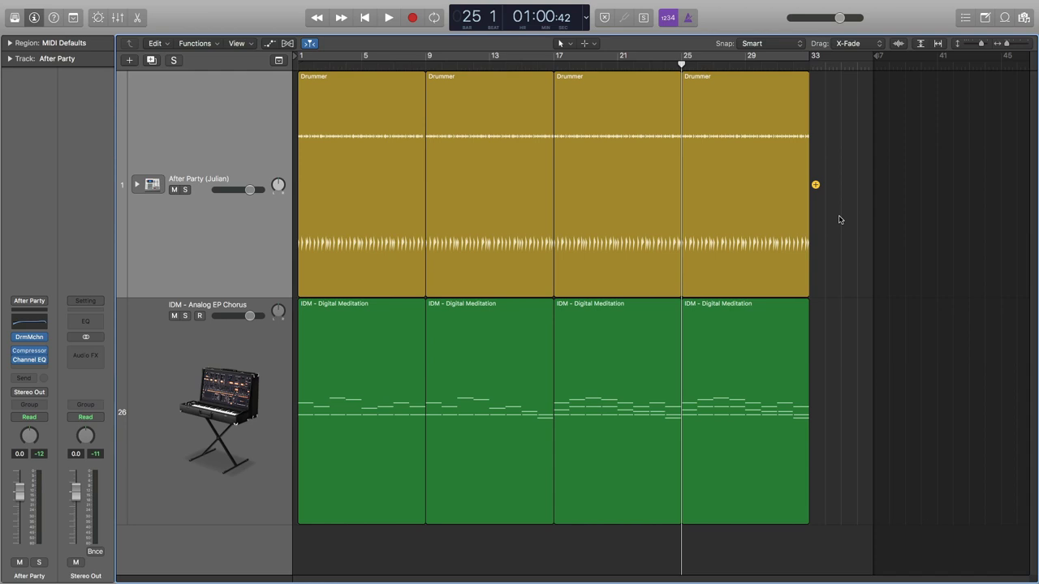
# Step: Open the IDM track's Piano Roll, enlarge the track area, and select all four IDM – Digital Meditation regions
pyautogui.press('e')
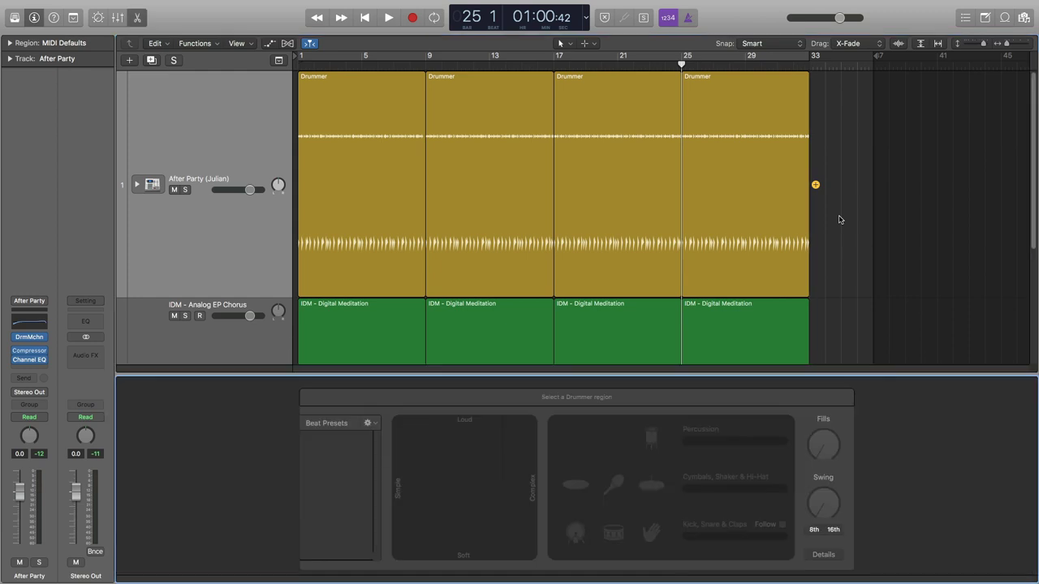
pyautogui.click(158, 344)
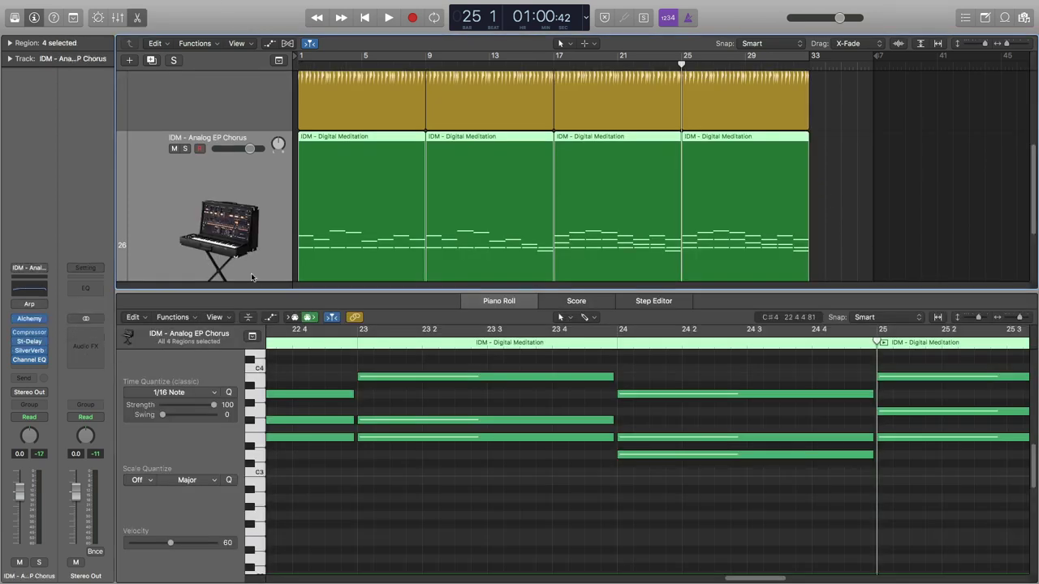
pyautogui.moveTo(331, 290); pyautogui.dragTo(331, 327)
pyautogui.click(840, 223)
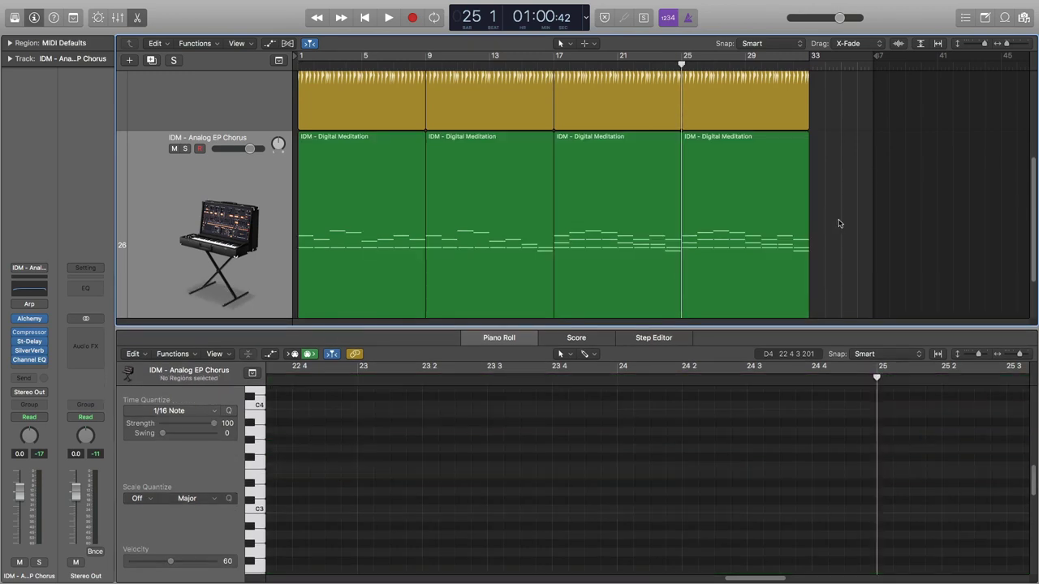
pyautogui.scroll(-1, 838, 220)
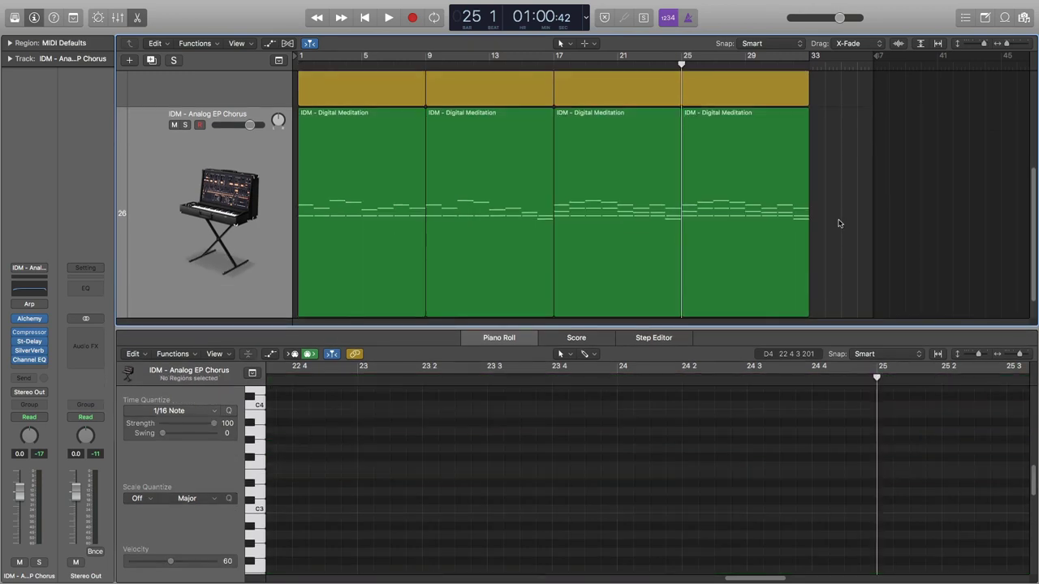
pyautogui.click(225, 302)
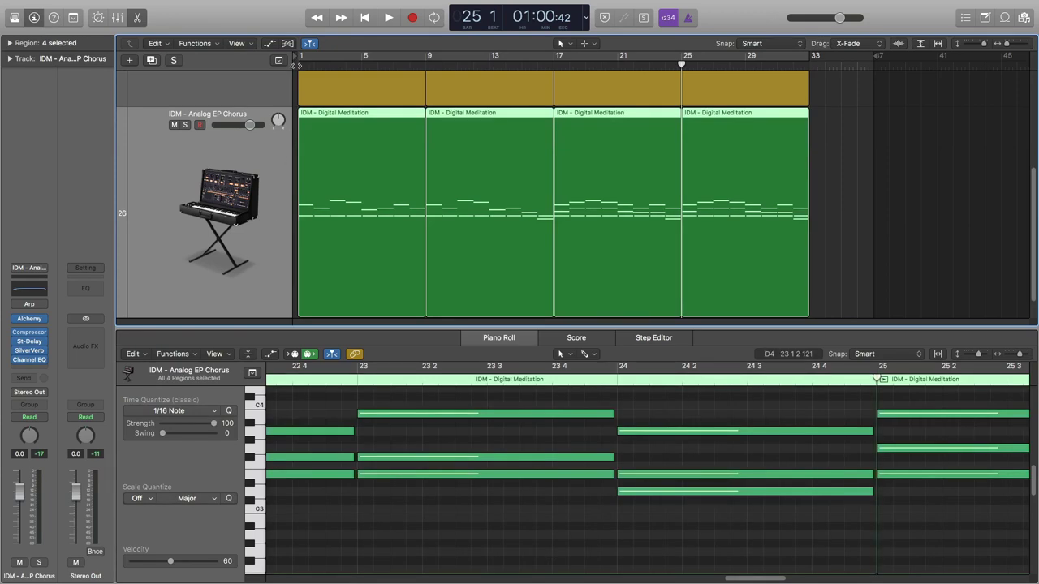
# Step: Return the playhead to bar 1, scroll the Piano Roll up, and start playback
pyautogui.press('Return')
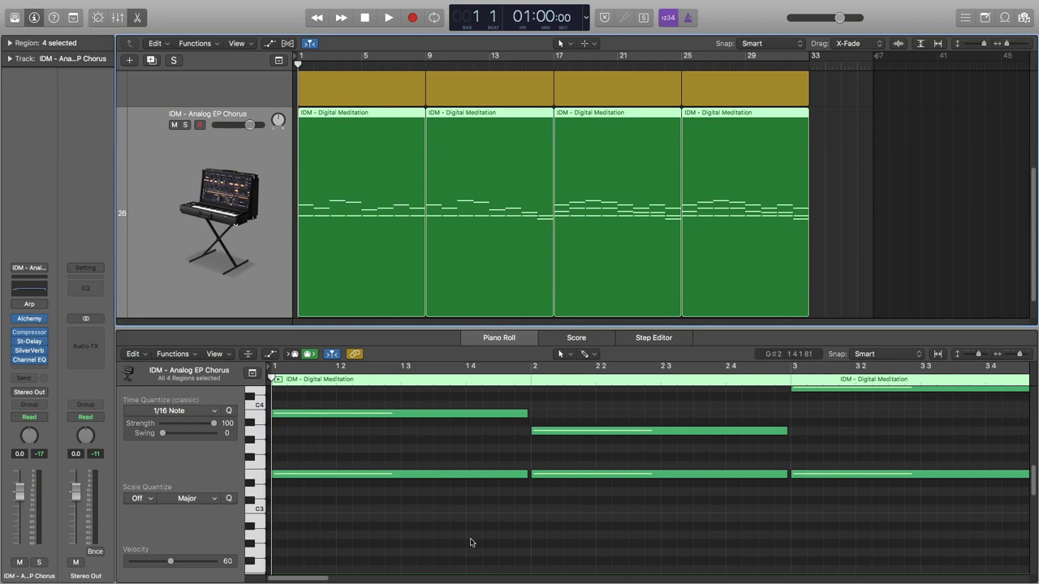
pyautogui.scroll(3, 471, 519)
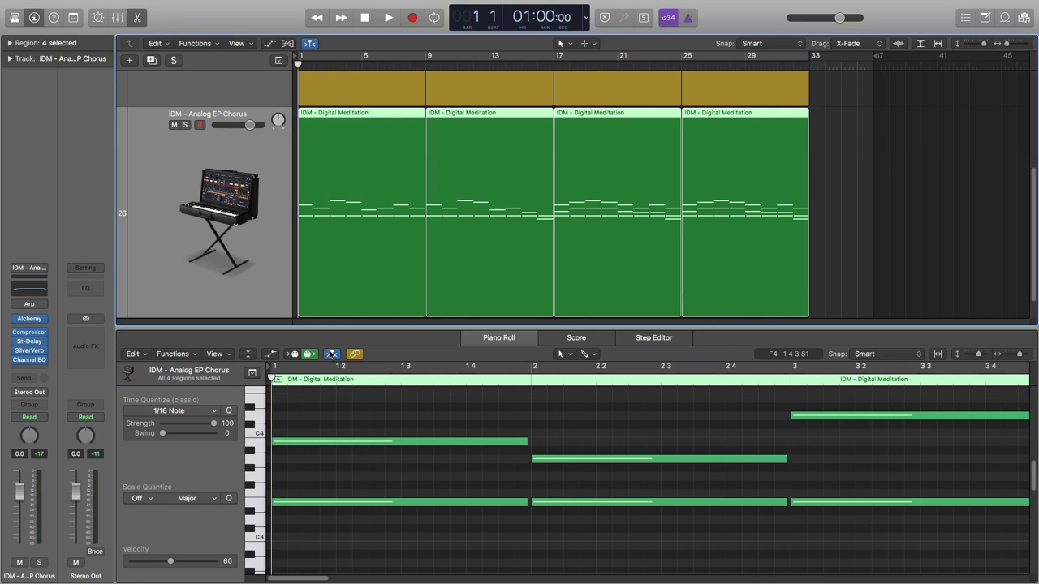
pyautogui.press('space')
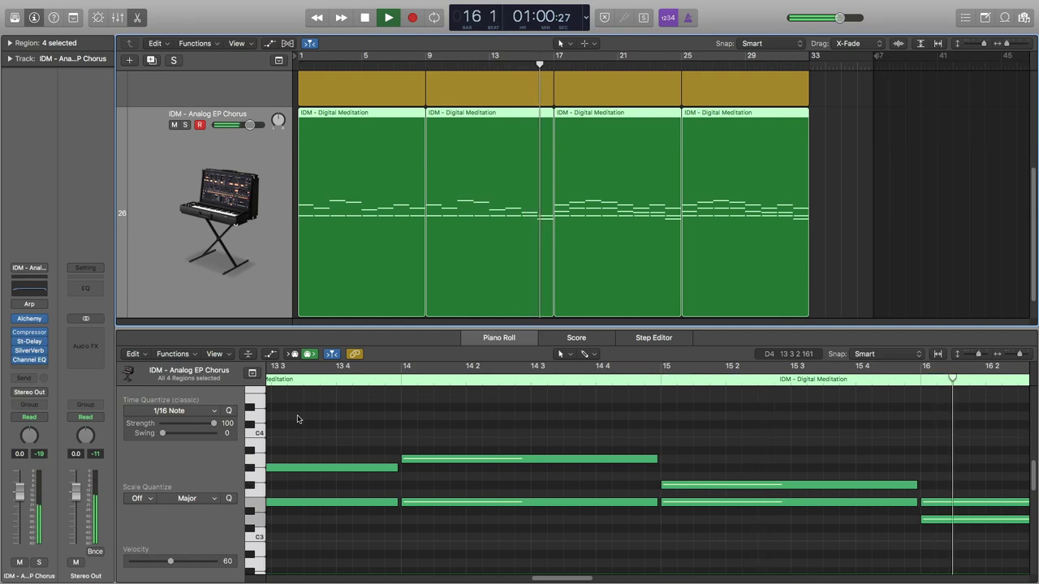
# Step: Turn Catch off to scroll the Piano Roll freely, then turn Catch back on
pyautogui.click(331, 355)
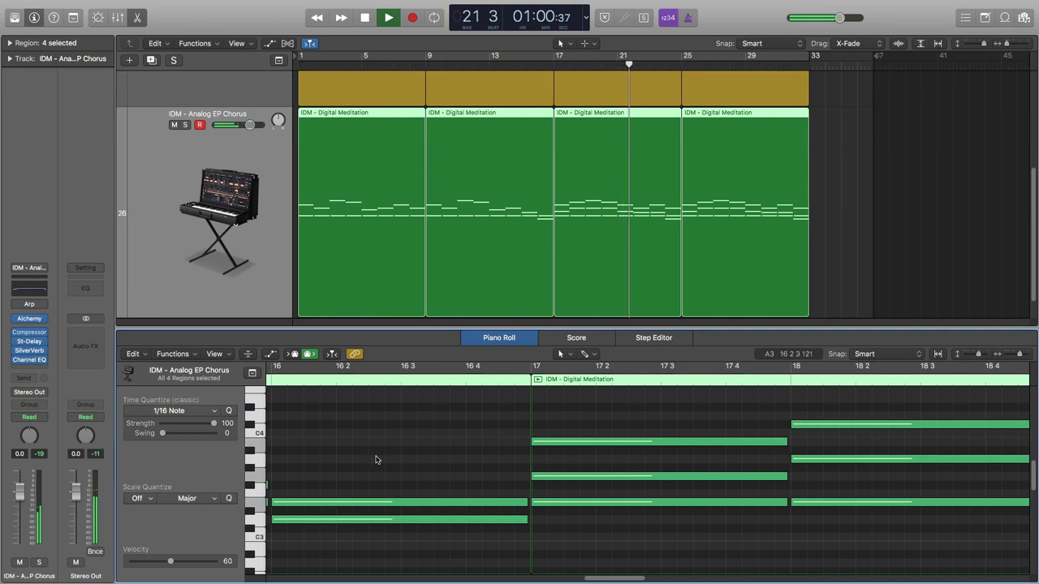
pyautogui.moveTo(594, 578); pyautogui.dragTo(927, 559)
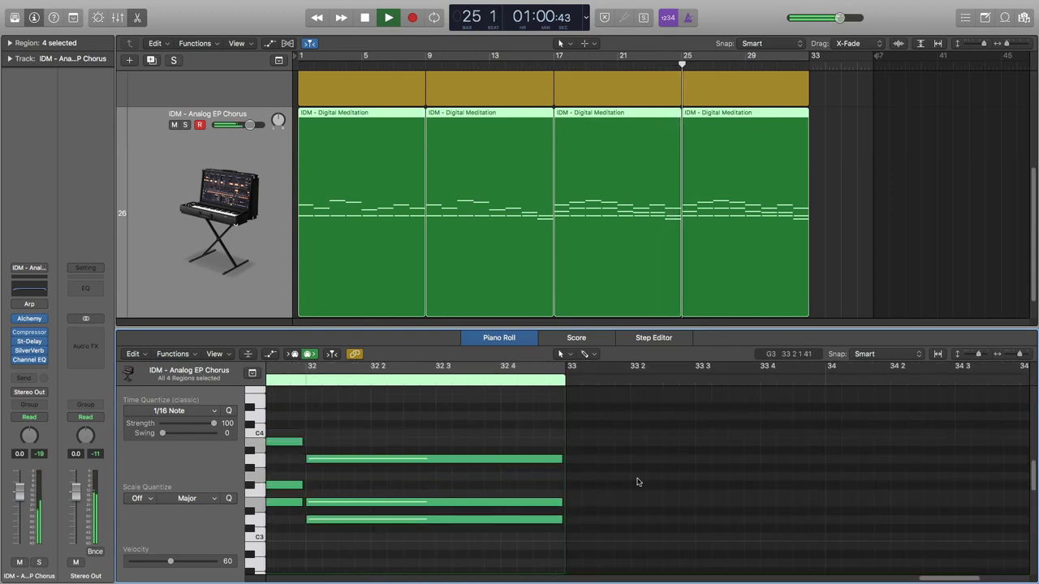
pyautogui.moveTo(974, 580); pyautogui.dragTo(760, 580)
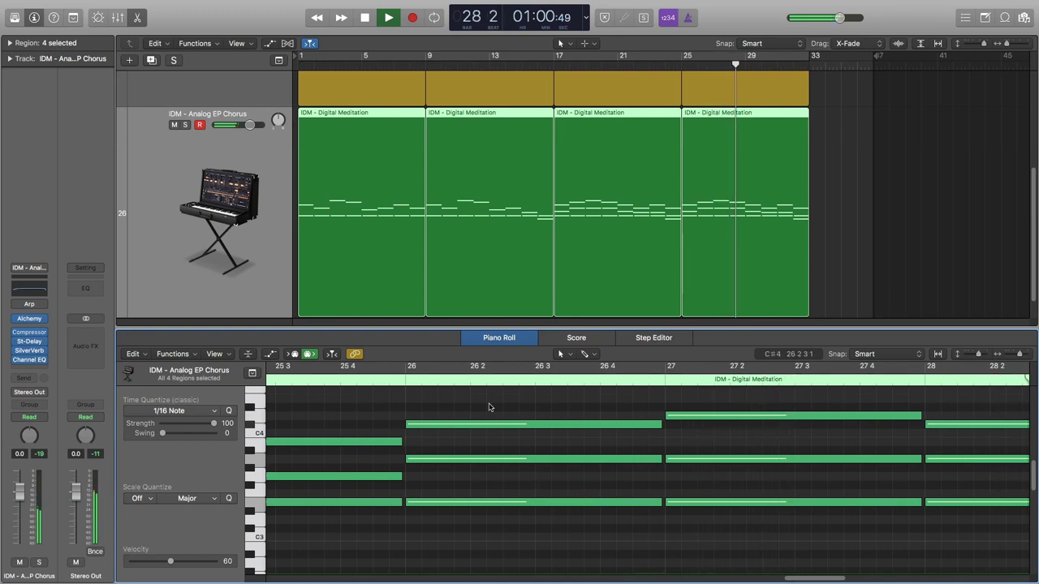
pyautogui.click(332, 354)
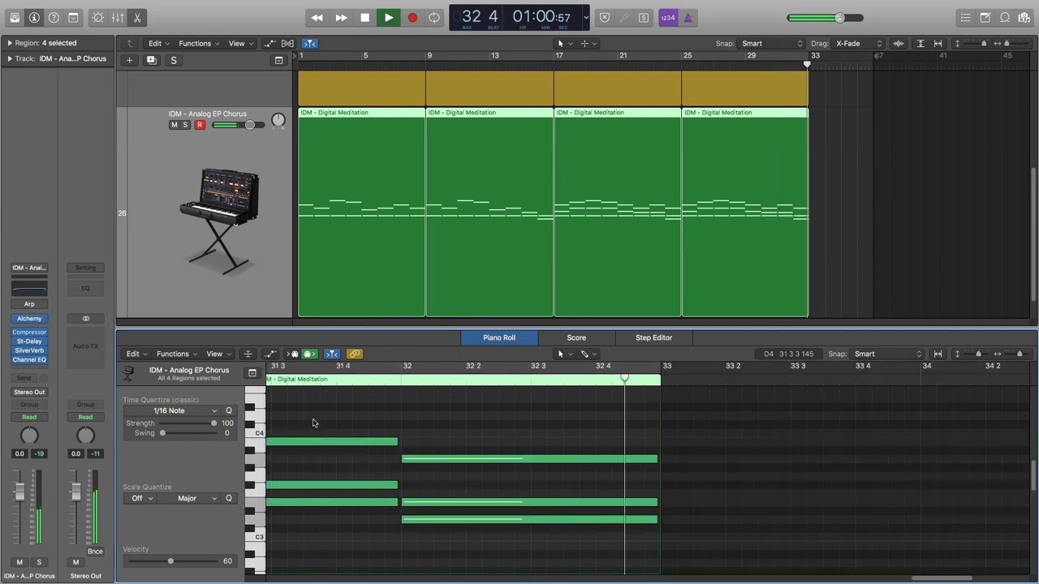
# Step: Stop playback and park the playhead at bar 3, beat 4 with Catch enabled
pyautogui.press('space')
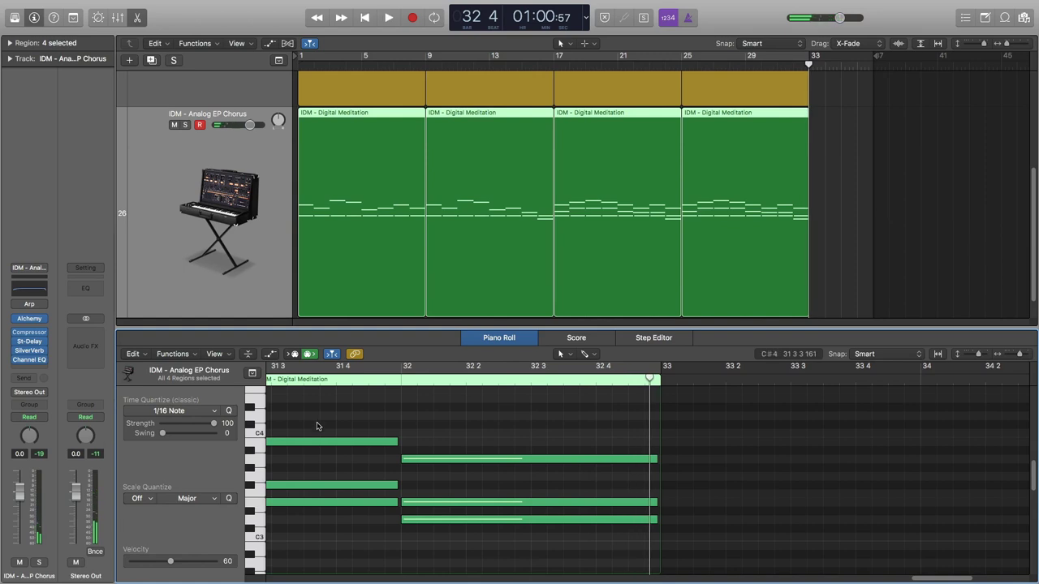
pyautogui.hscroll(-15, 603, 422)
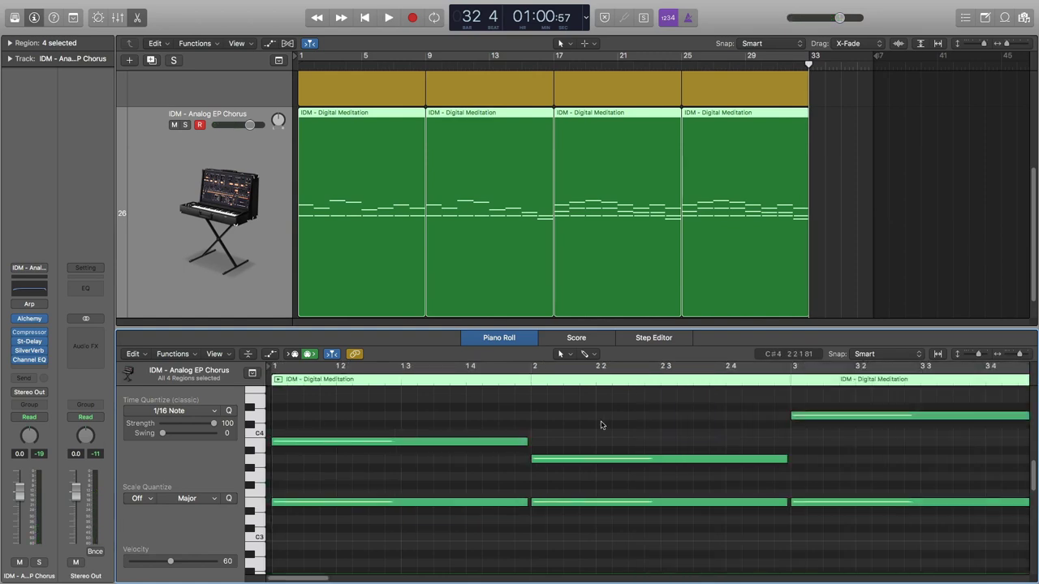
pyautogui.click(984, 387)
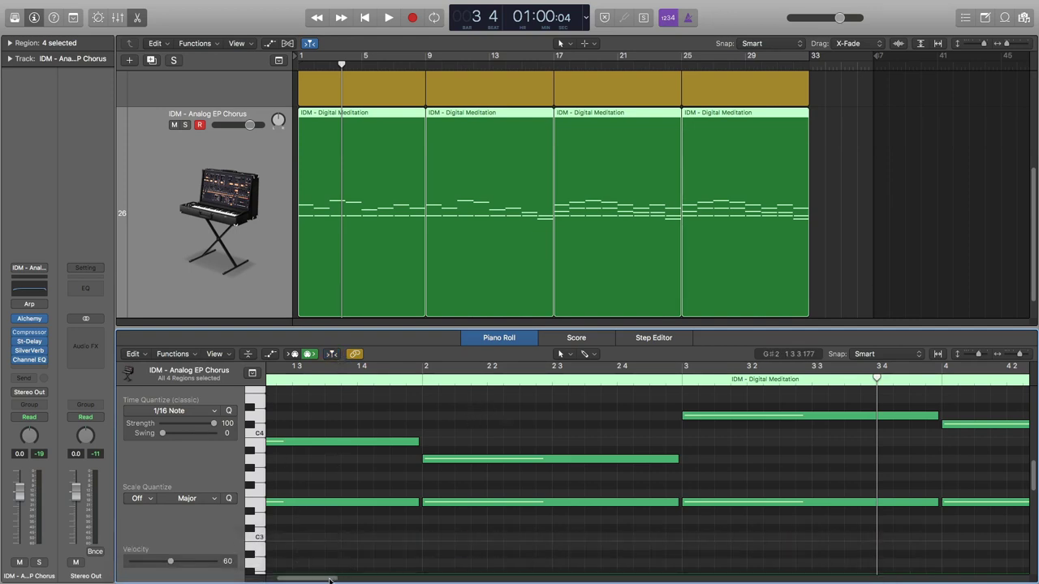
pyautogui.moveTo(329, 580); pyautogui.dragTo(476, 578)
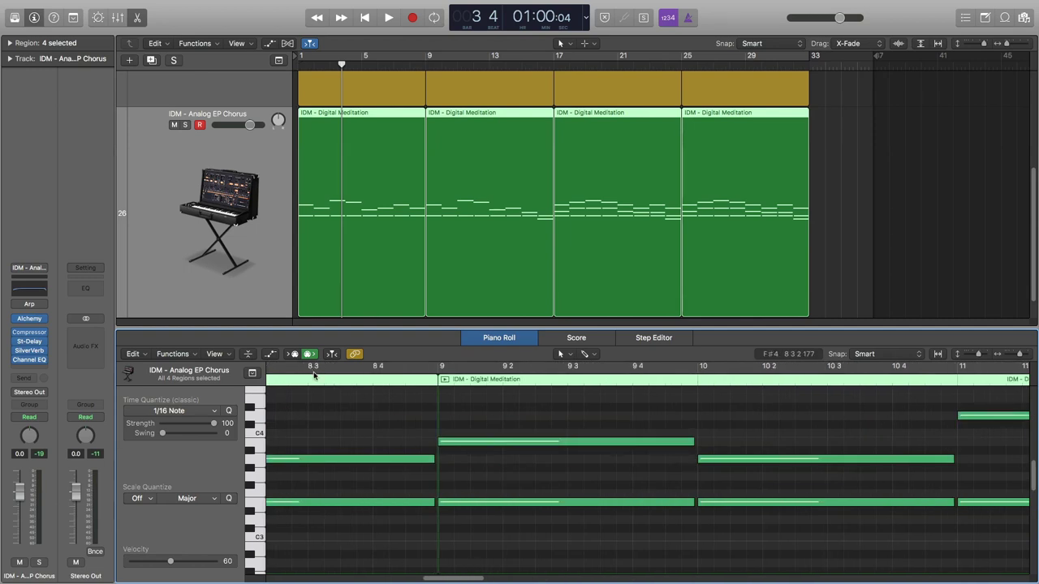
pyautogui.click(333, 355)
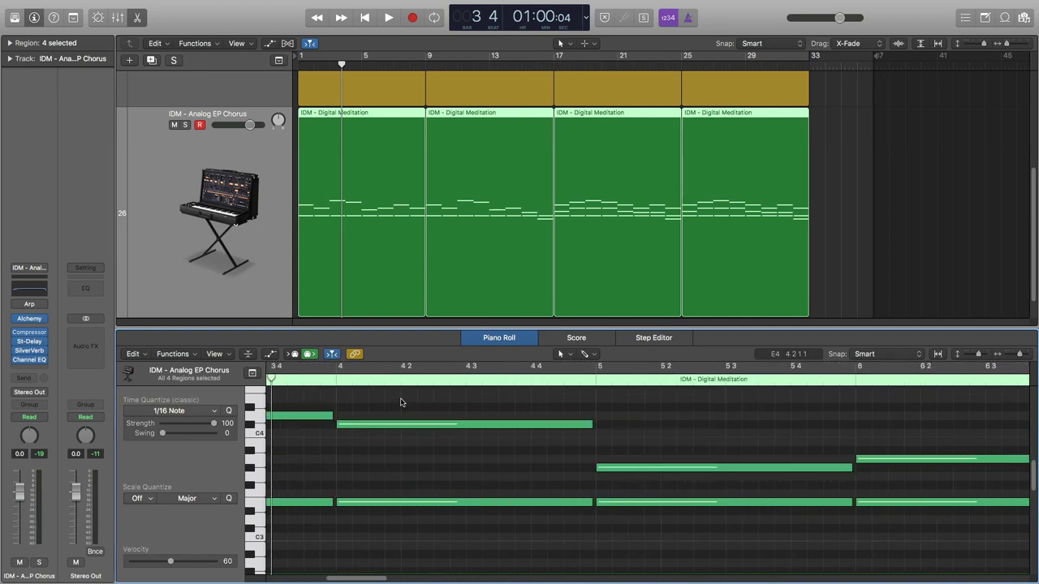
pyautogui.press('e')
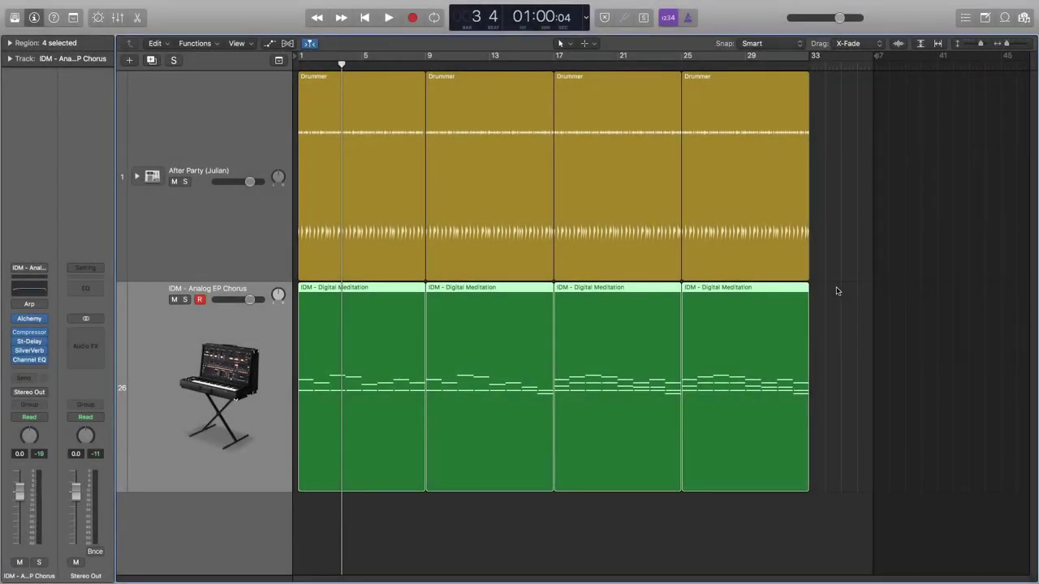
pyautogui.press('e')
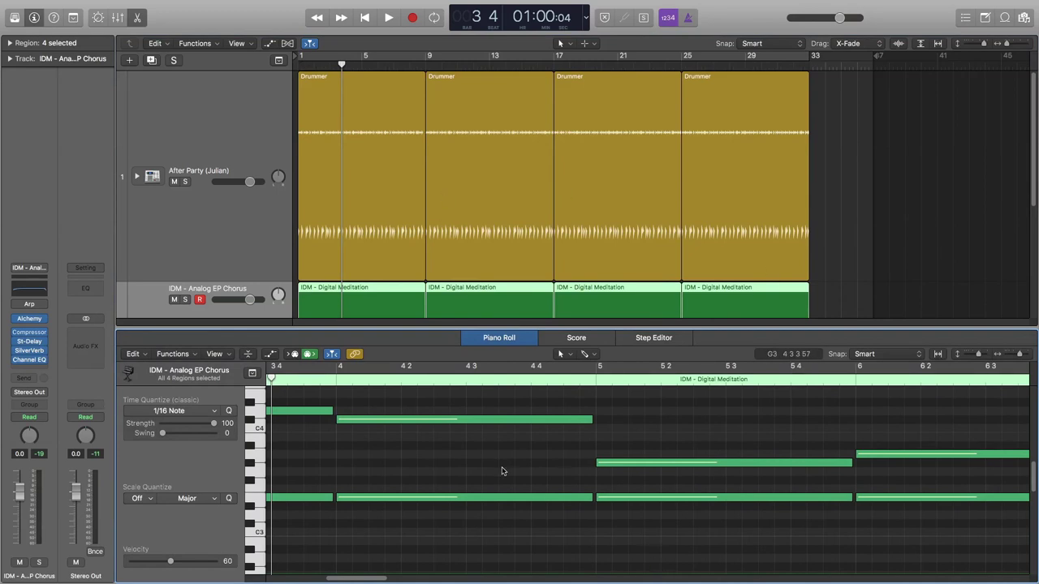
pyautogui.scroll(-3, 504, 471)
pyautogui.scroll(-5, 505, 472)
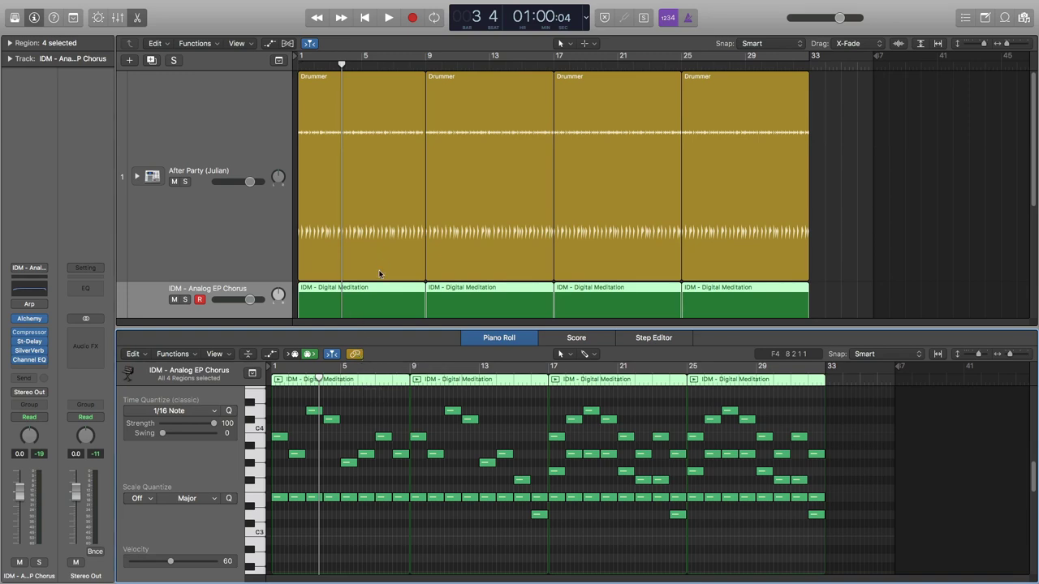
pyautogui.scroll(-5, 374, 286)
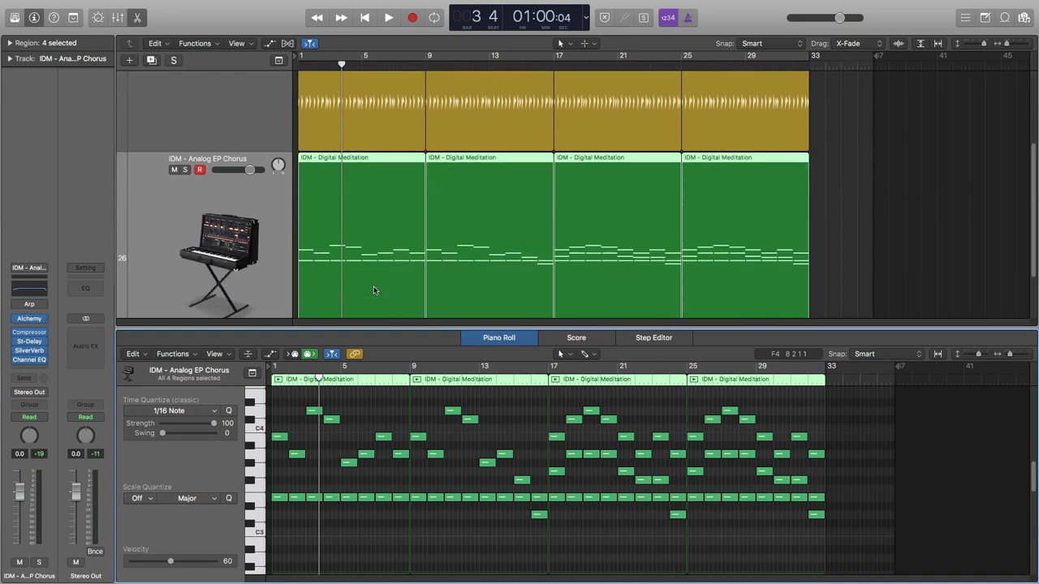
pyautogui.scroll(-2, 387, 297)
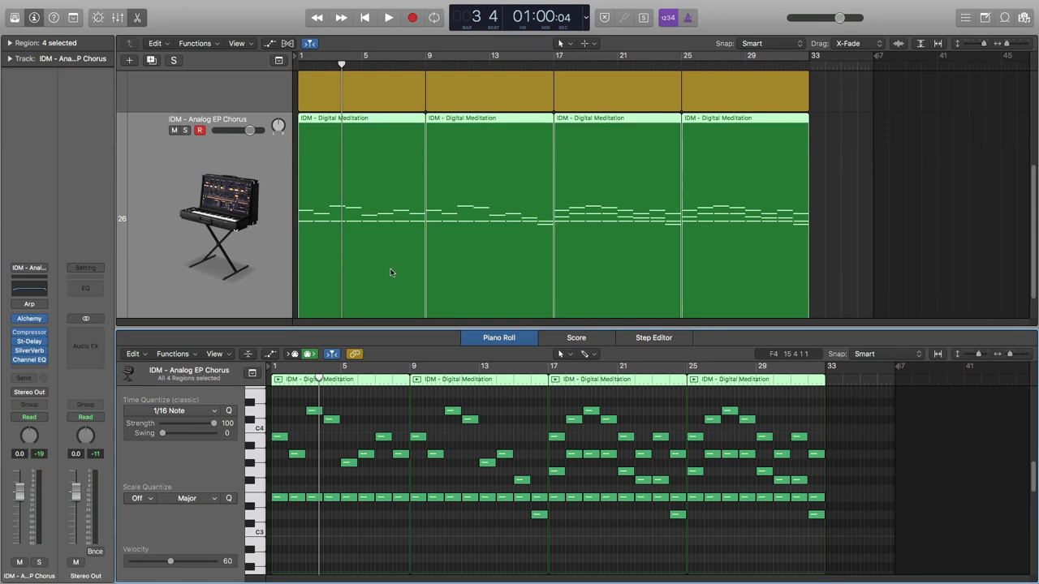
pyautogui.click(841, 283)
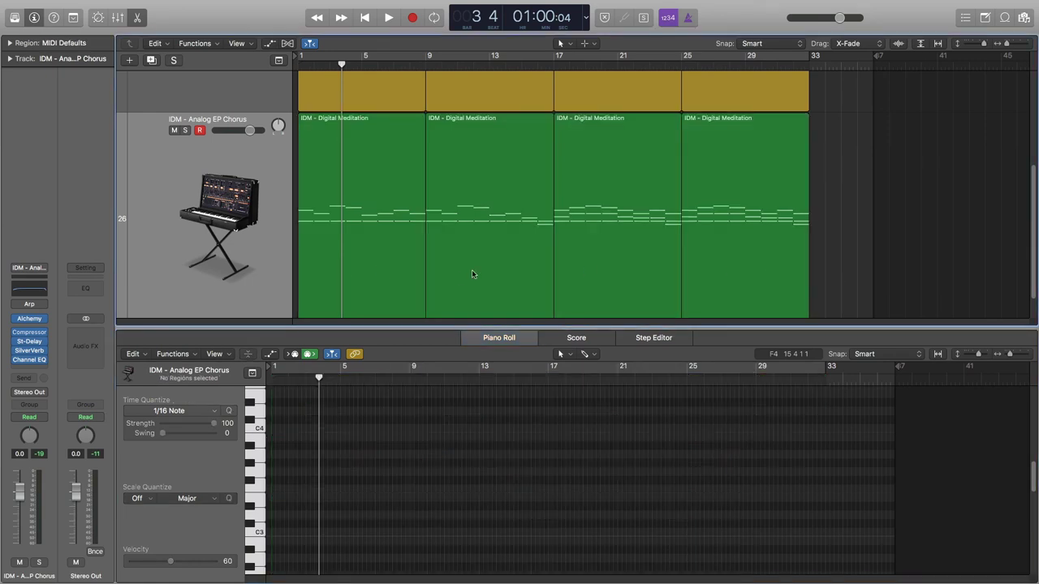
pyautogui.click(372, 281)
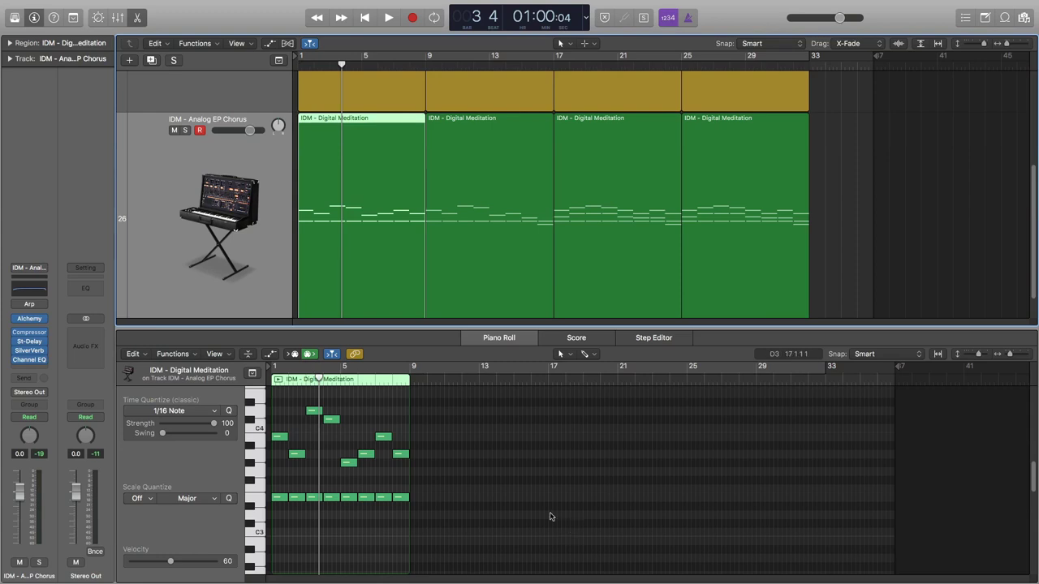
pyautogui.keyDown('shift'); pyautogui.click(742, 255); pyautogui.keyUp('shift')
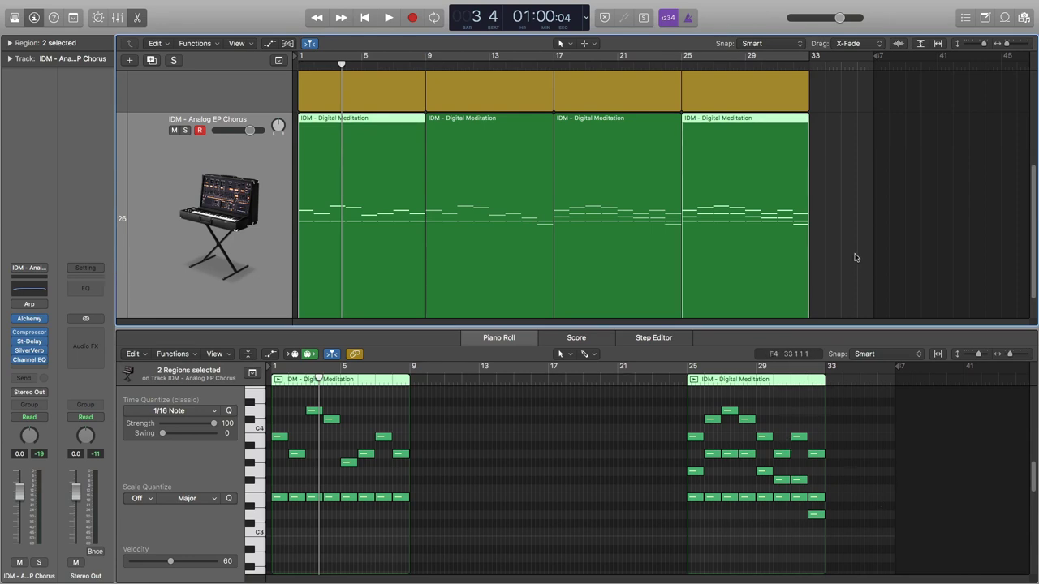
pyautogui.moveTo(849, 278); pyautogui.dragTo(349, 271)
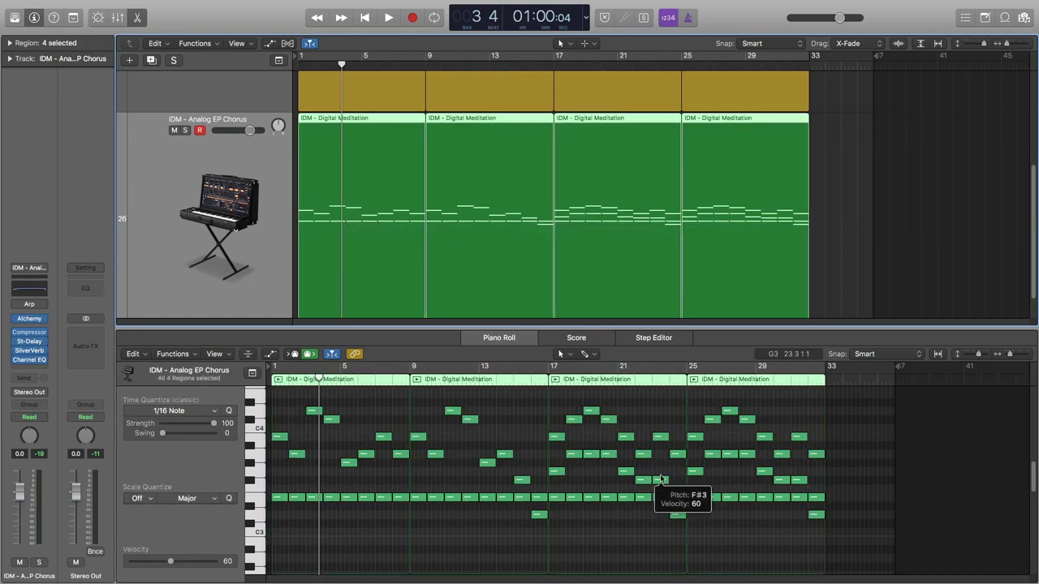
pyautogui.click(355, 353)
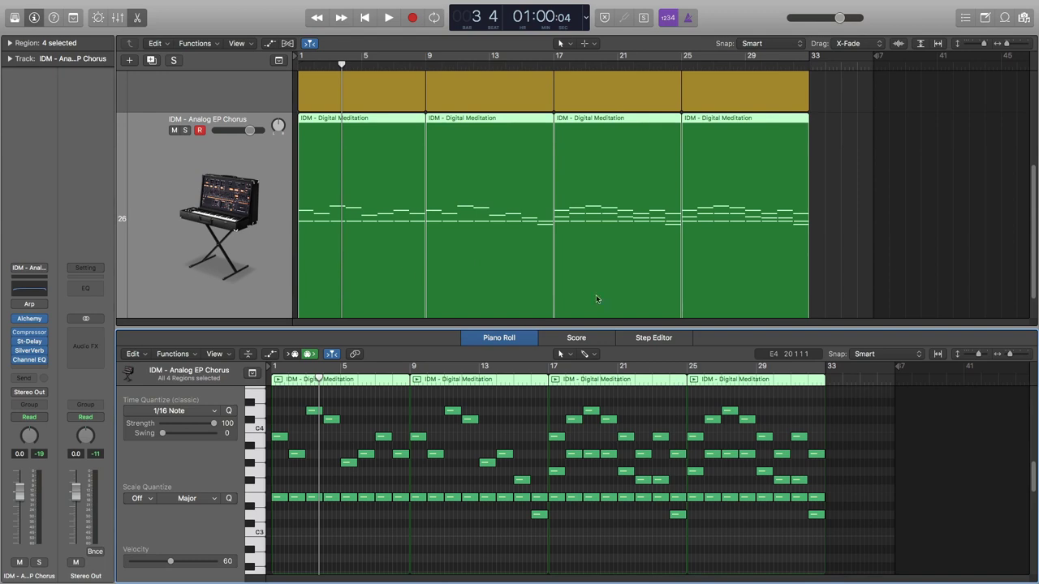
pyautogui.click(838, 290)
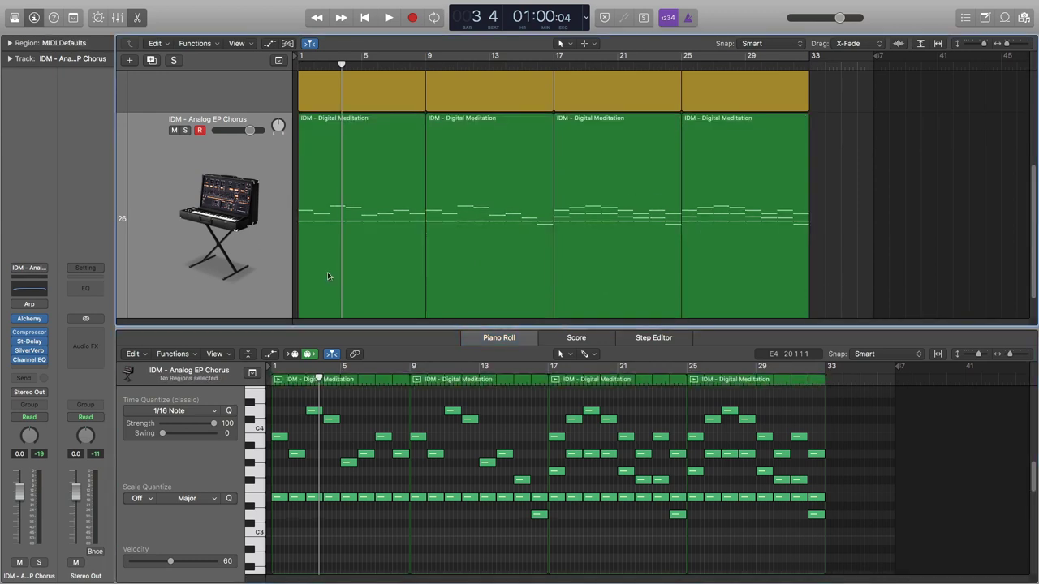
pyautogui.click(384, 266)
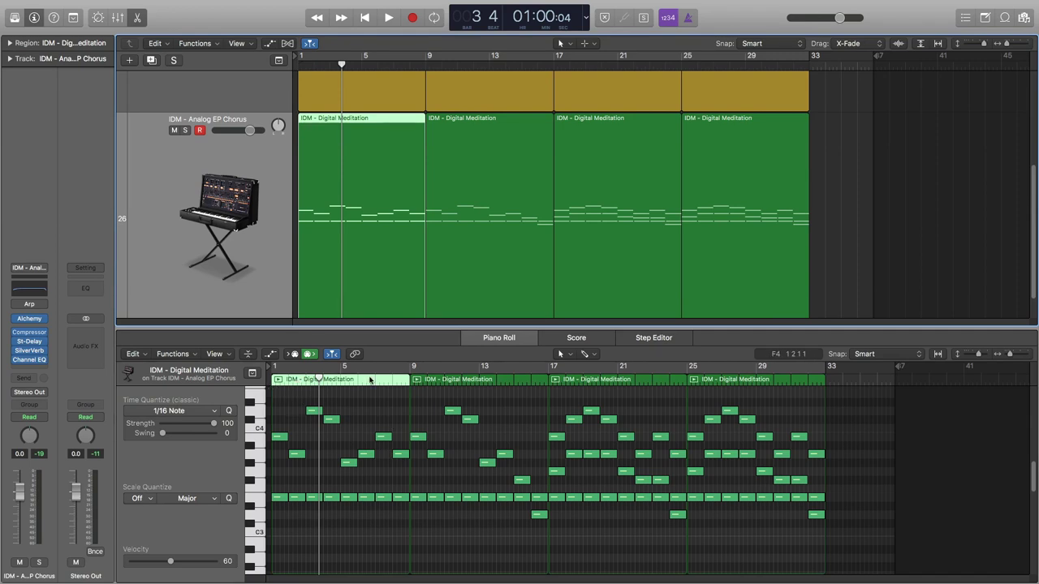
pyautogui.click(325, 381)
pyautogui.click(323, 380)
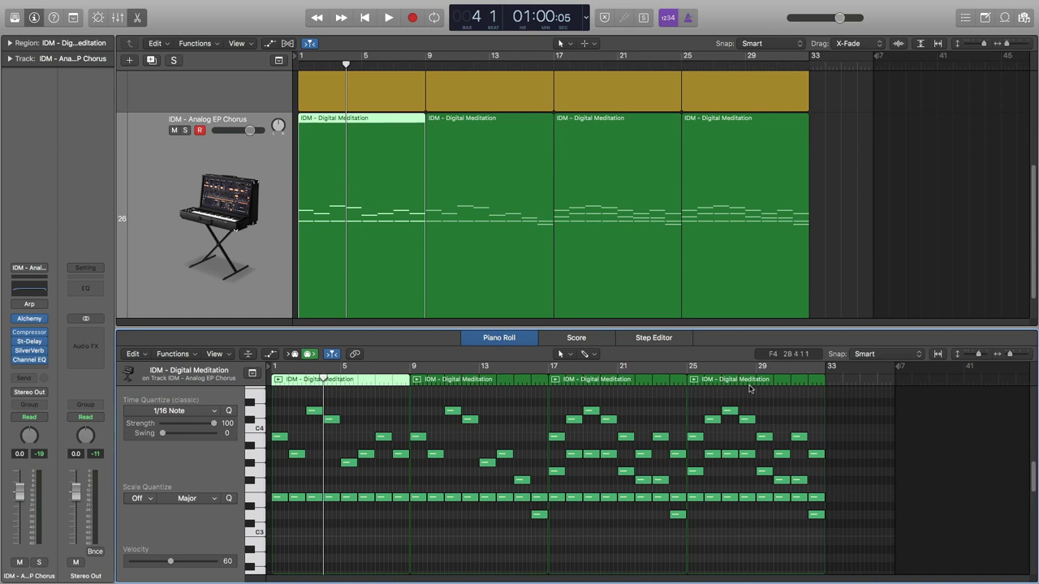
pyautogui.click(508, 263)
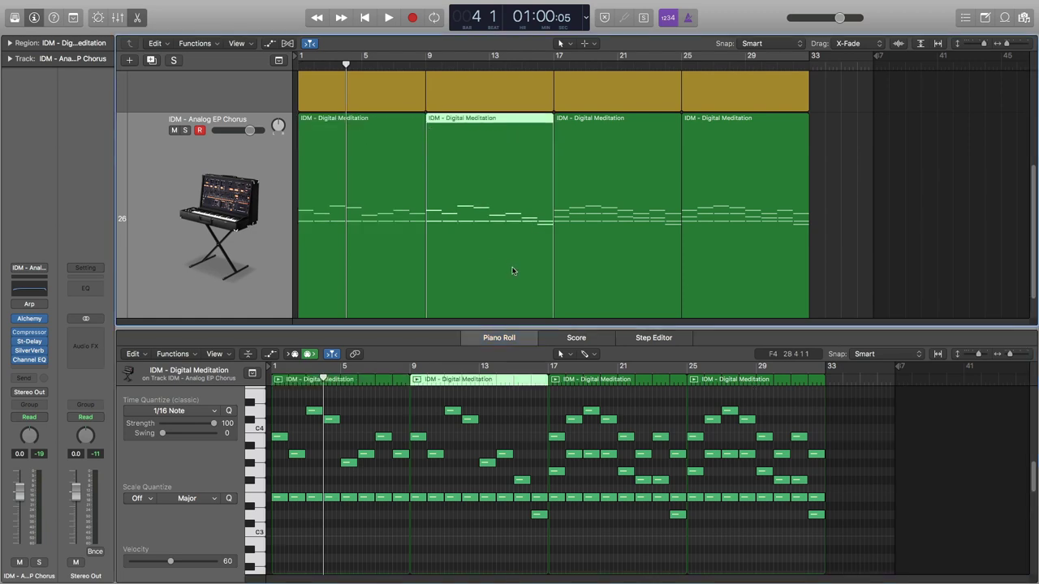
pyautogui.click(693, 297)
pyautogui.click(613, 284)
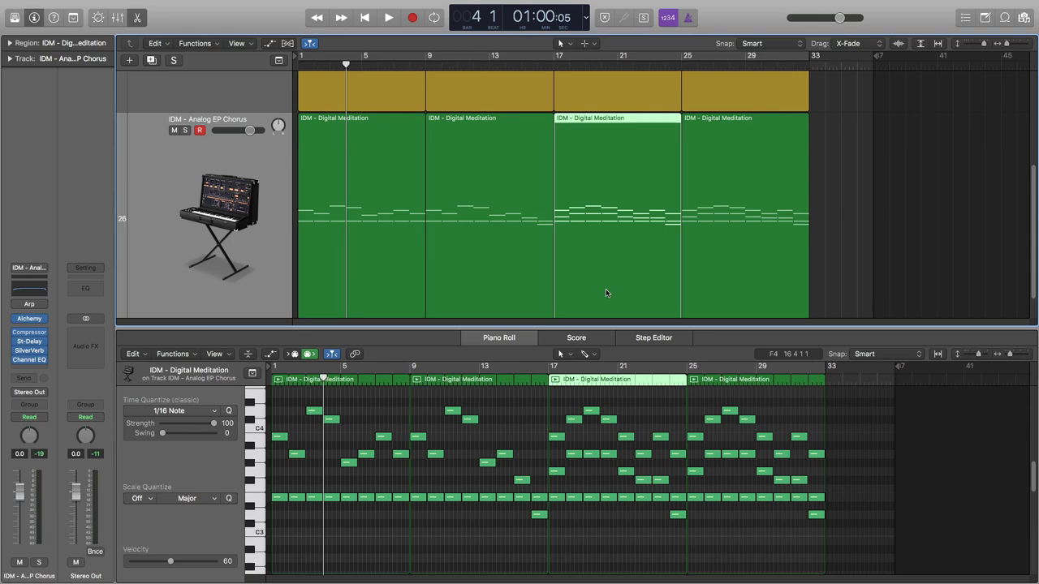
pyautogui.click(355, 354)
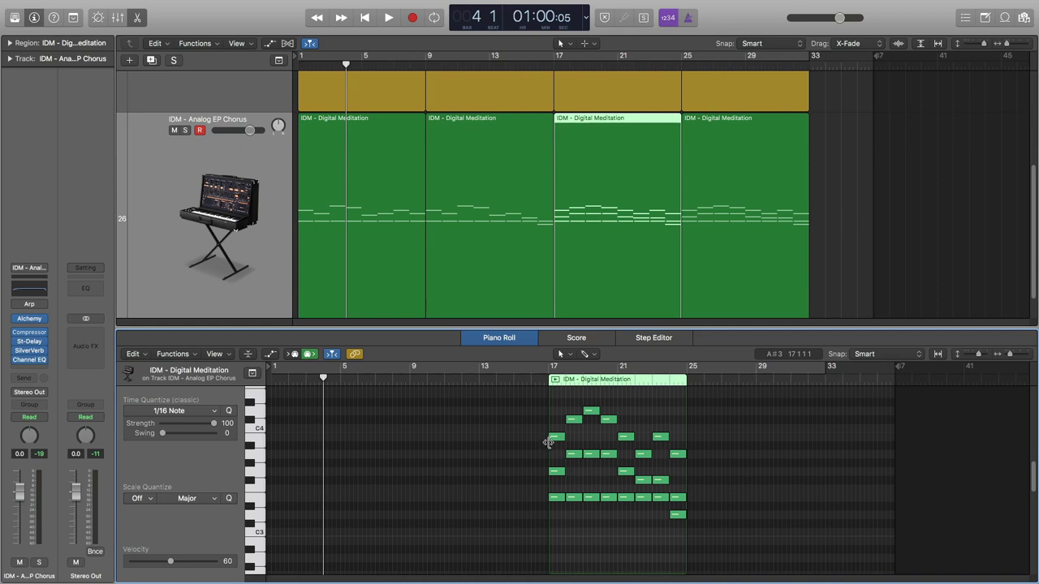
pyautogui.click(633, 281)
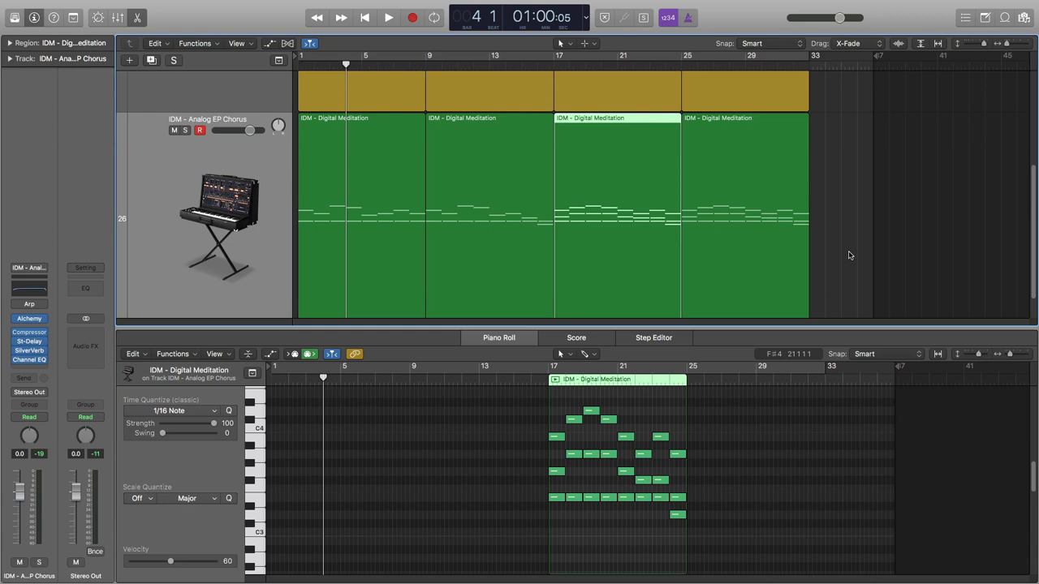
pyautogui.click(354, 357)
pyautogui.click(745, 276)
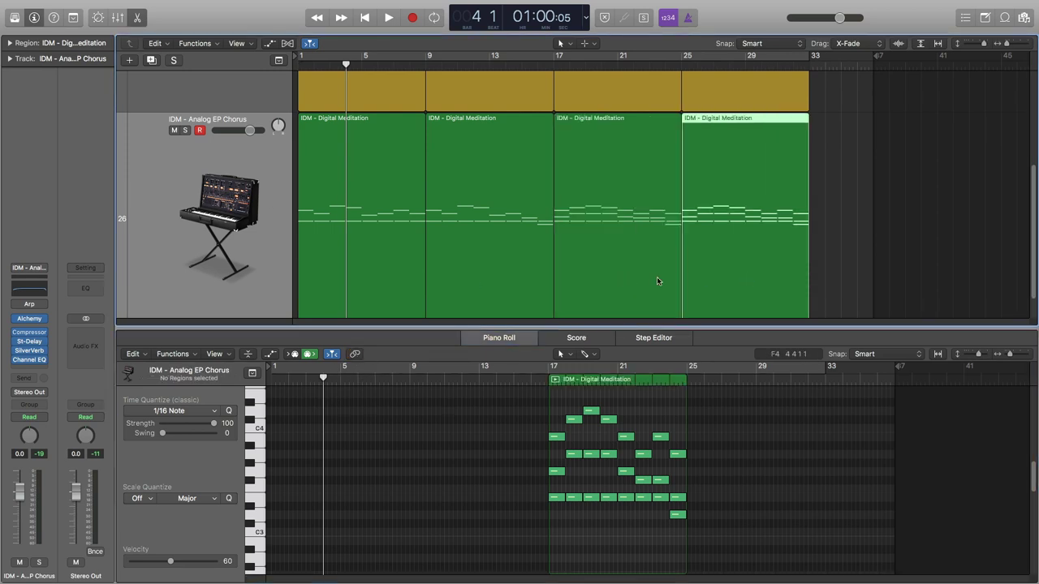
pyautogui.keyDown('shift'); pyautogui.click(612, 268); pyautogui.keyUp('shift')
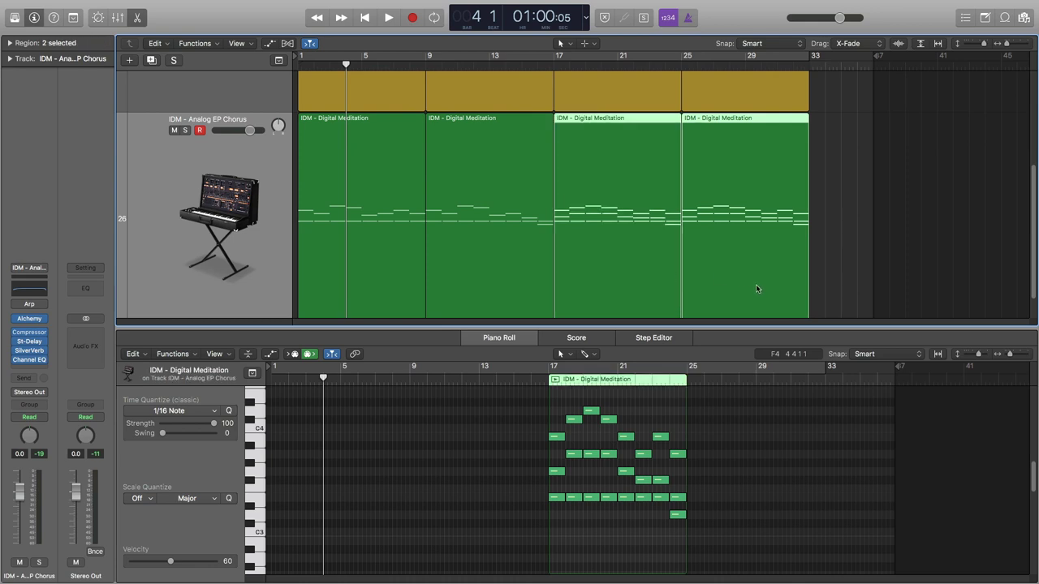
pyautogui.click(457, 276)
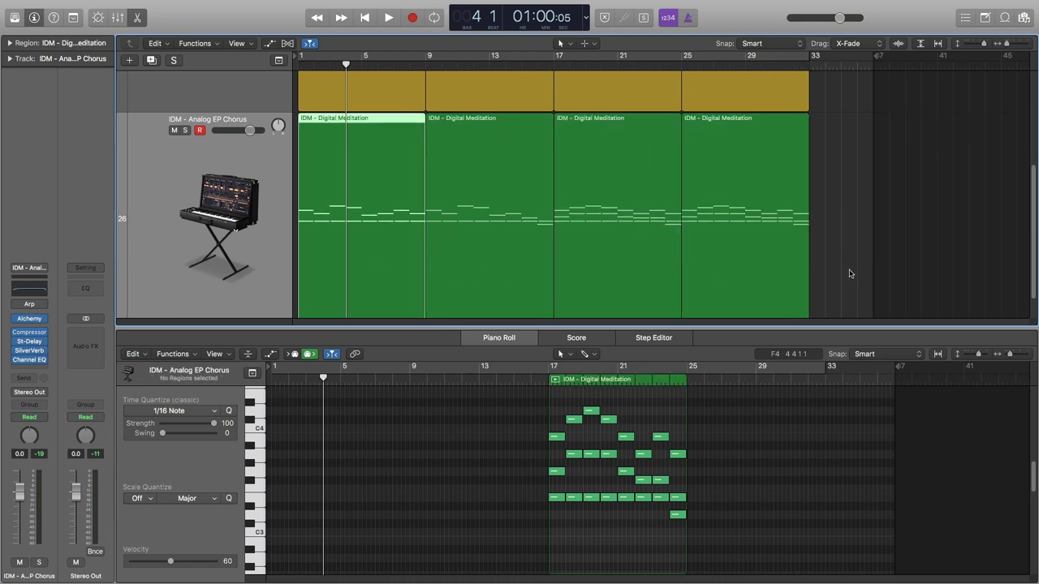
pyautogui.moveTo(860, 268); pyautogui.dragTo(388, 274)
# Step: Turn off MIDI Out, then transpose all 80 notes upward and undo it
pyautogui.click(354, 354)
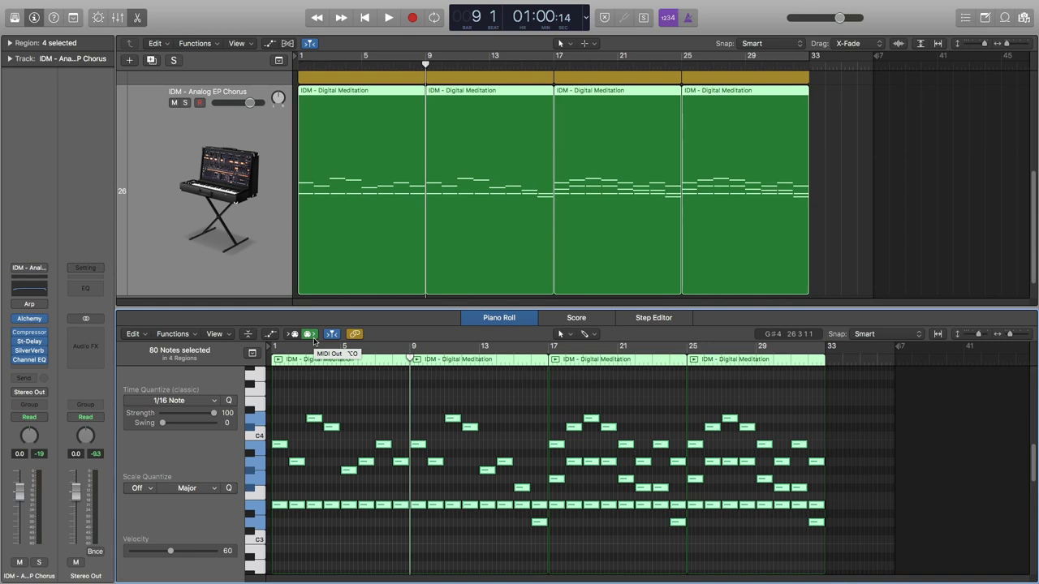
pyautogui.click(310, 335)
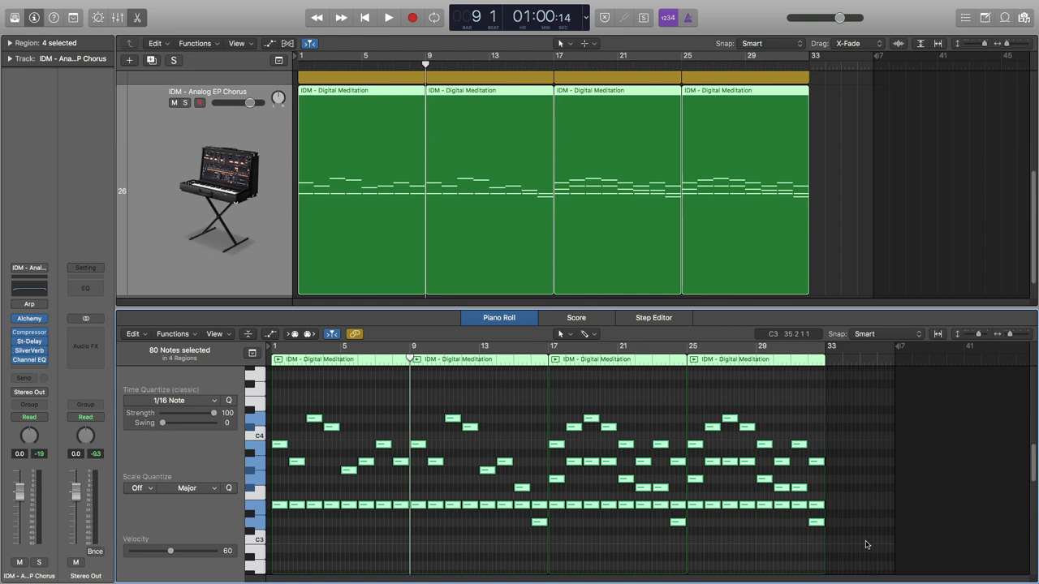
pyautogui.moveTo(853, 552); pyautogui.dragTo(268, 380)
pyautogui.moveTo(277, 508); pyautogui.dragTo(274, 445)
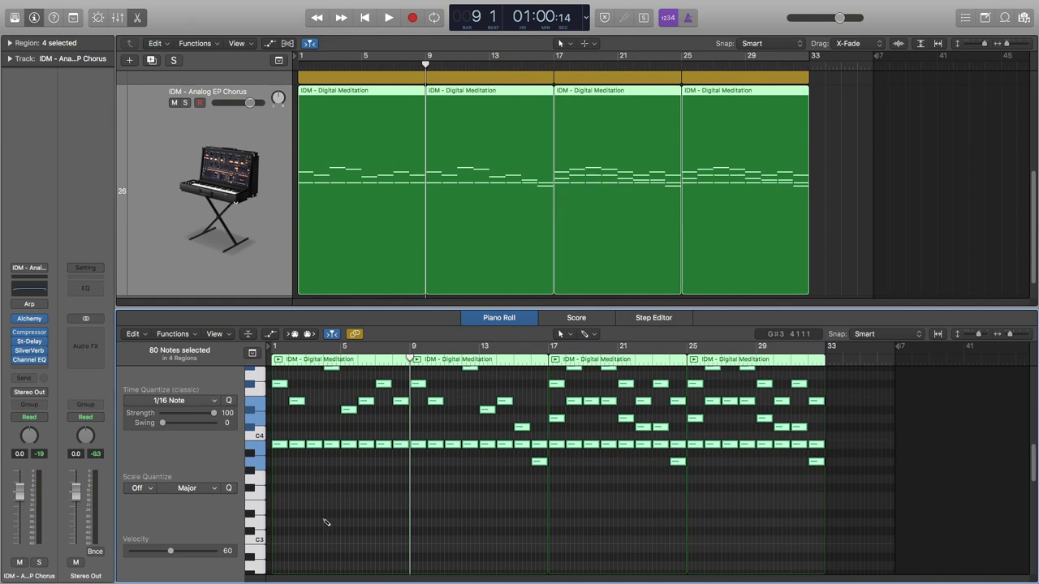
pyautogui.press('super+z')
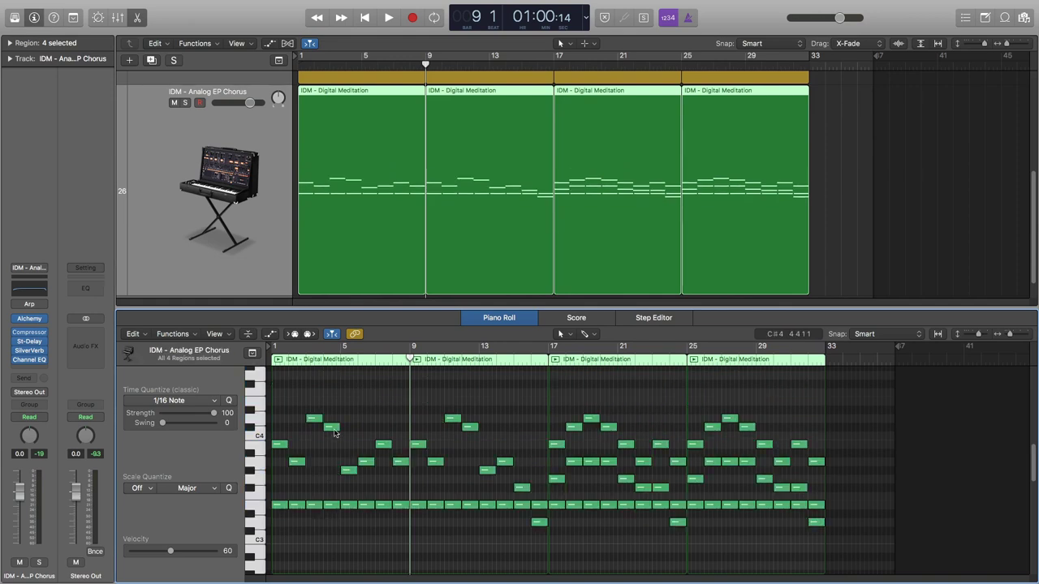
# Step: Drag the bar-4 C#4 note down to C4, undo, and deselect it
pyautogui.moveTo(331, 427)
pyautogui.mouseDown()
pyautogui.moveTo(330, 445)
pyautogui.moveTo(335, 412)
pyautogui.moveTo(335, 439)
pyautogui.mouseUp()
pyautogui.press('super+z')
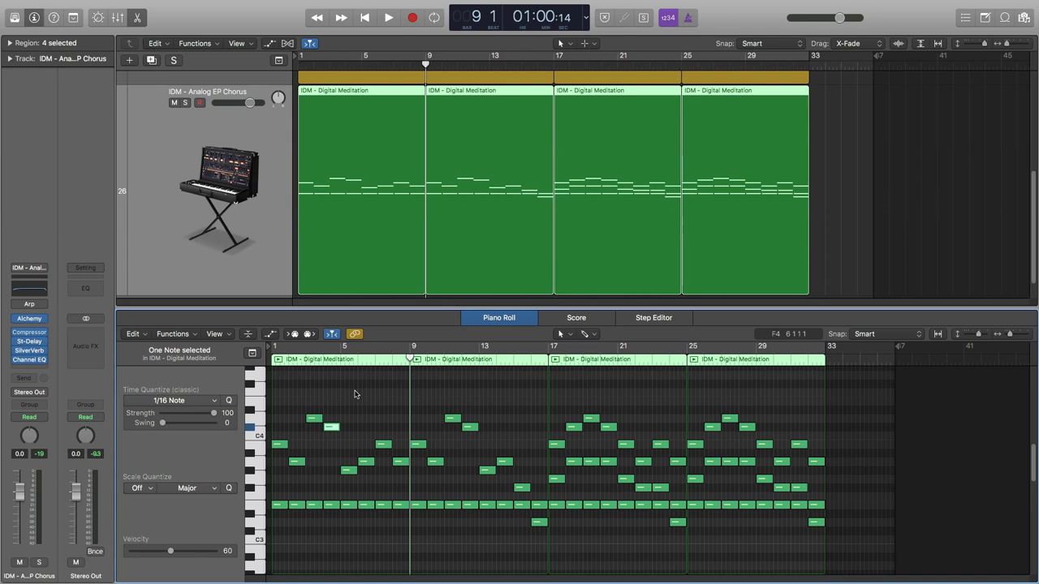
pyautogui.click(360, 392)
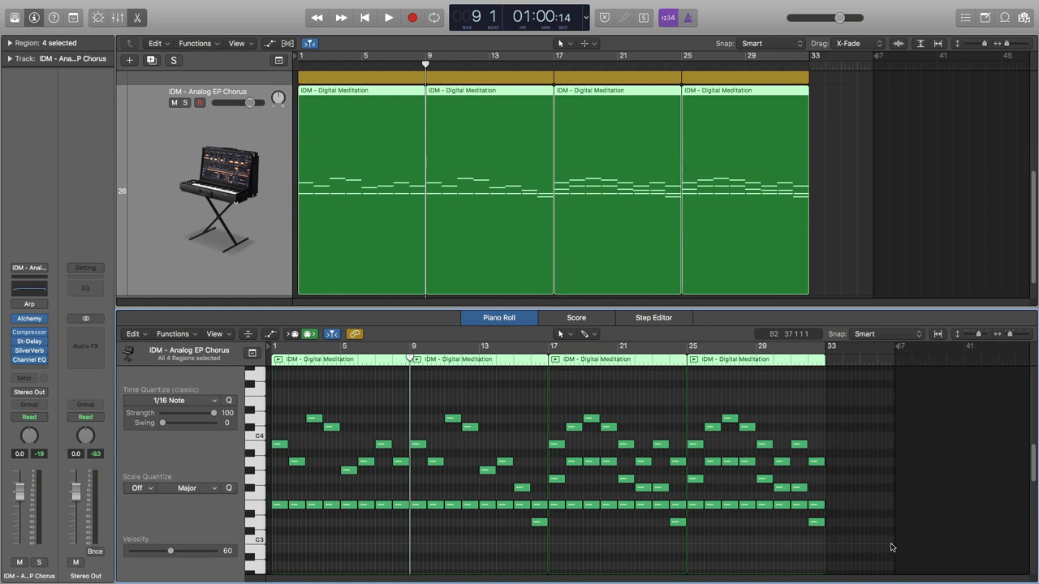
# Step: Shift all 80 notes up and down by octaves, ending back at the original pitch
pyautogui.moveTo(877, 549); pyautogui.dragTo(292, 392)
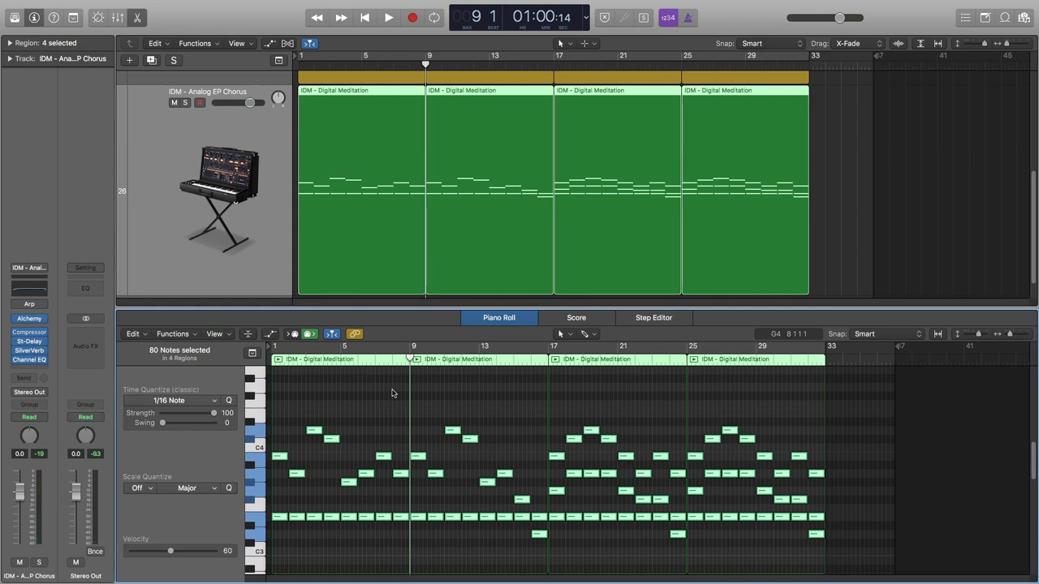
pyautogui.hotkey('alt', 'shift', 'Up')
pyautogui.hotkey('alt', 'shift', 'Down')
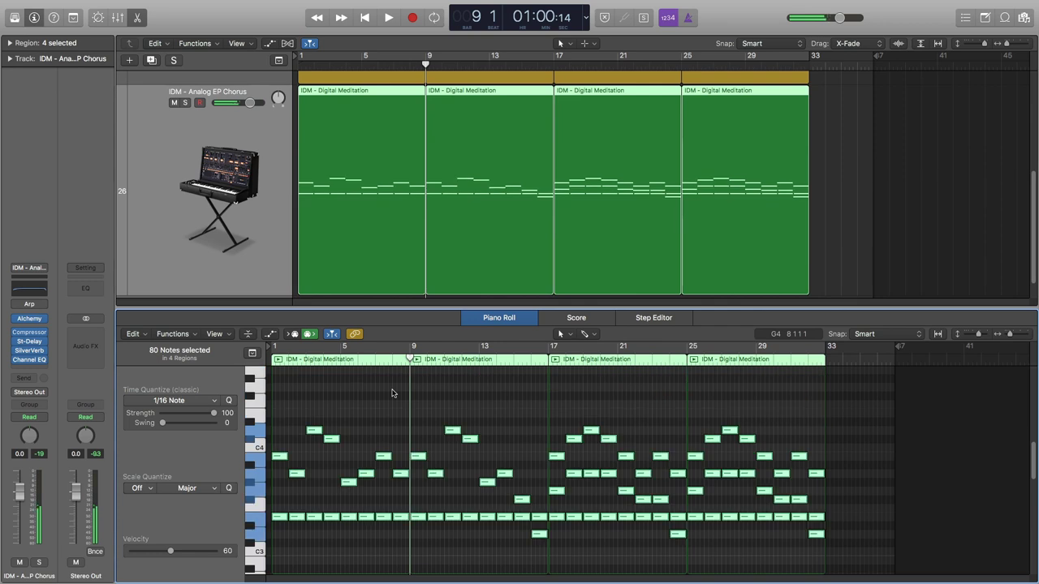
pyautogui.hotkey('alt', 'shift', 'Down')
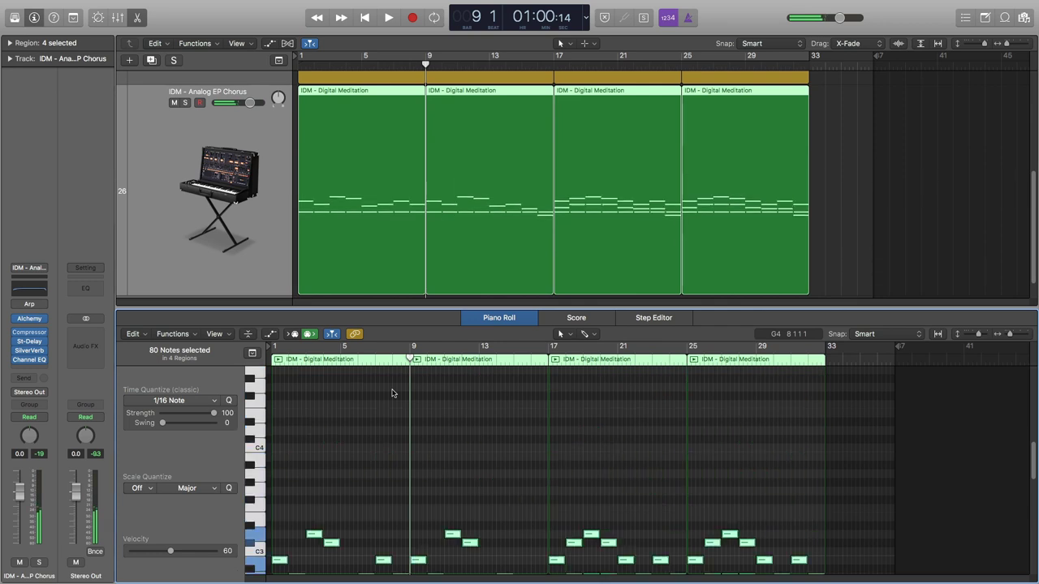
pyautogui.hotkey('alt', 'shift', 'Up')
pyautogui.click(376, 404)
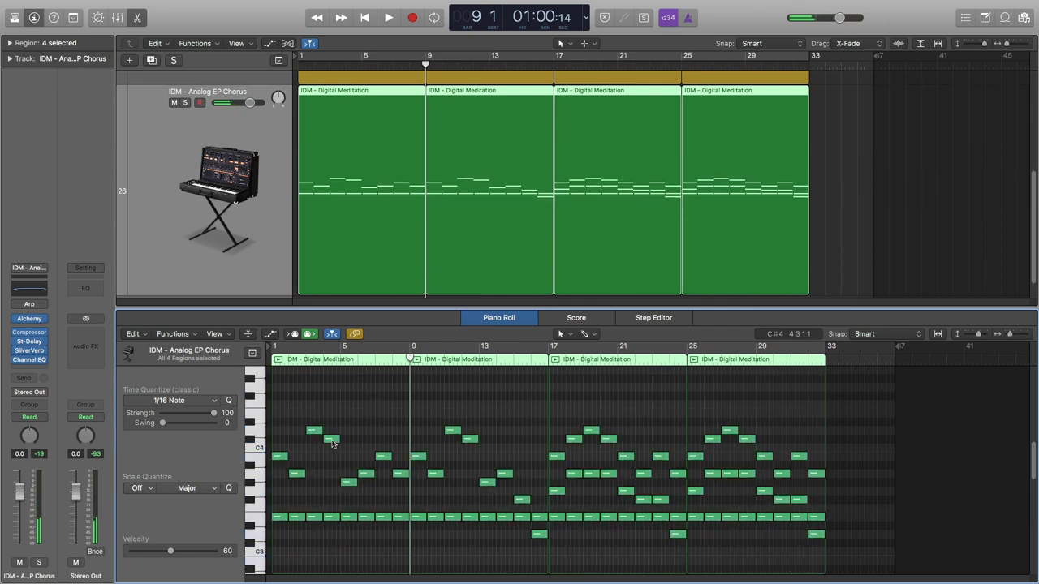
# Step: Move the bar-10 C#4 note up to F#4 and deselect it
pyautogui.moveTo(331, 443)
pyautogui.moveTo(331, 443)
pyautogui.mouseDown()
pyautogui.moveTo(335, 405)
pyautogui.moveTo(382, 430)
pyautogui.moveTo(403, 409)
pyautogui.moveTo(268, 418)
pyautogui.moveTo(345, 431)
pyautogui.moveTo(331, 442)
pyautogui.mouseUp()
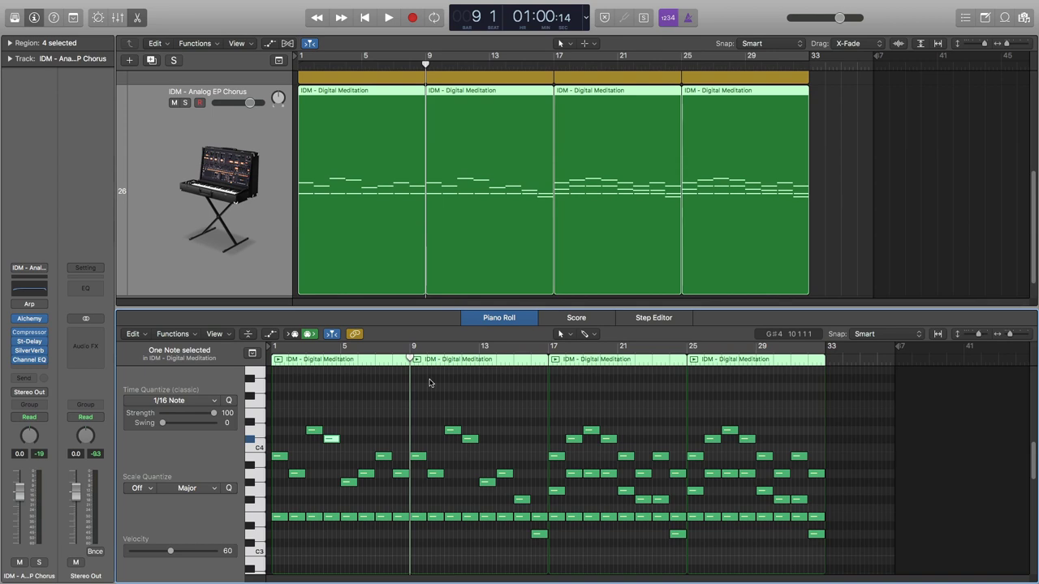
pyautogui.click(360, 398)
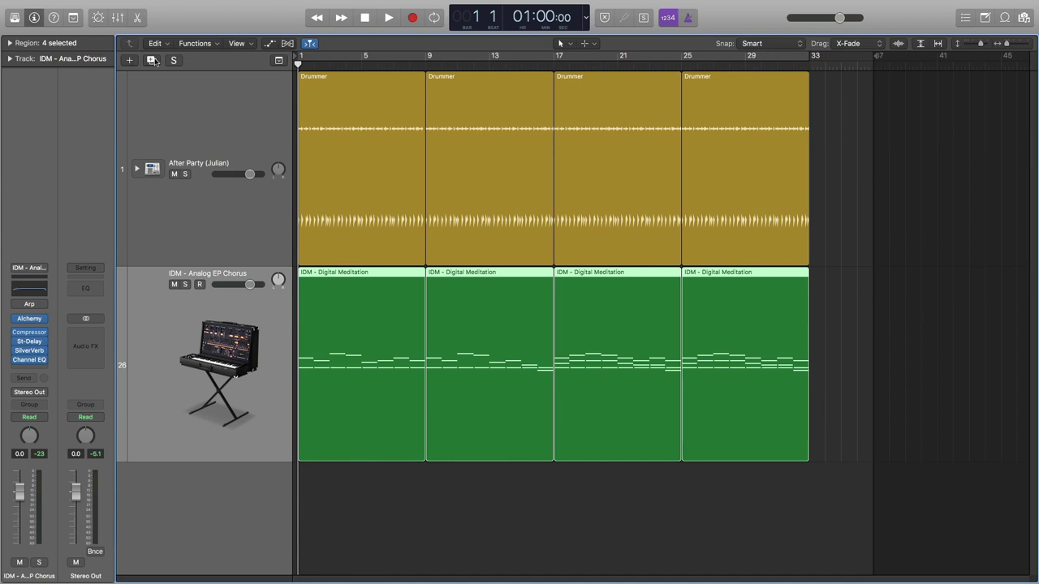
# Step: Duplicate the IDM - Analog EP Chorus track as track 27, mute track 26, and toggle track 27's record enable
pyautogui.press('super+d')
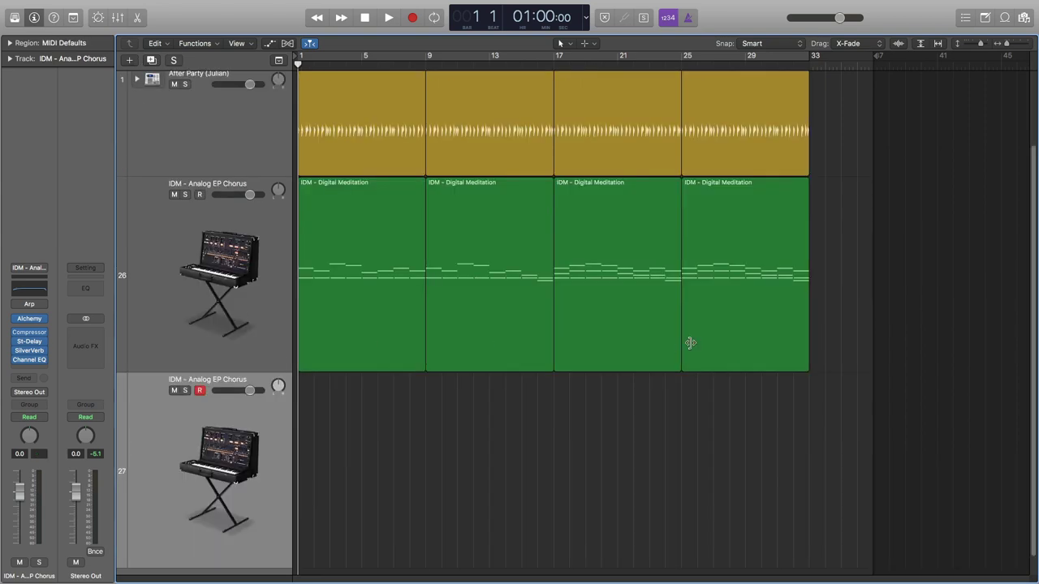
pyautogui.click(174, 196)
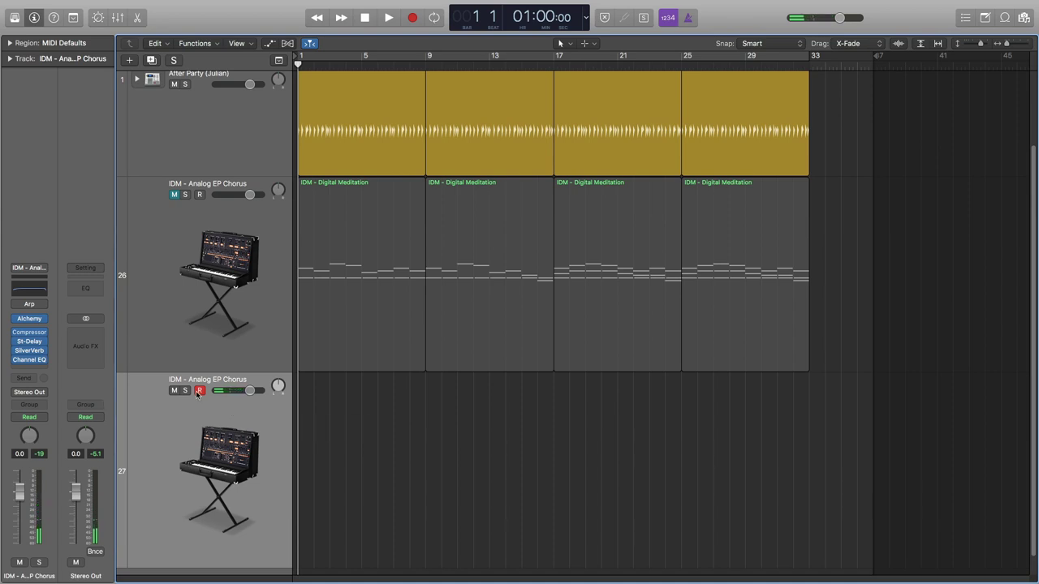
pyautogui.click(200, 391)
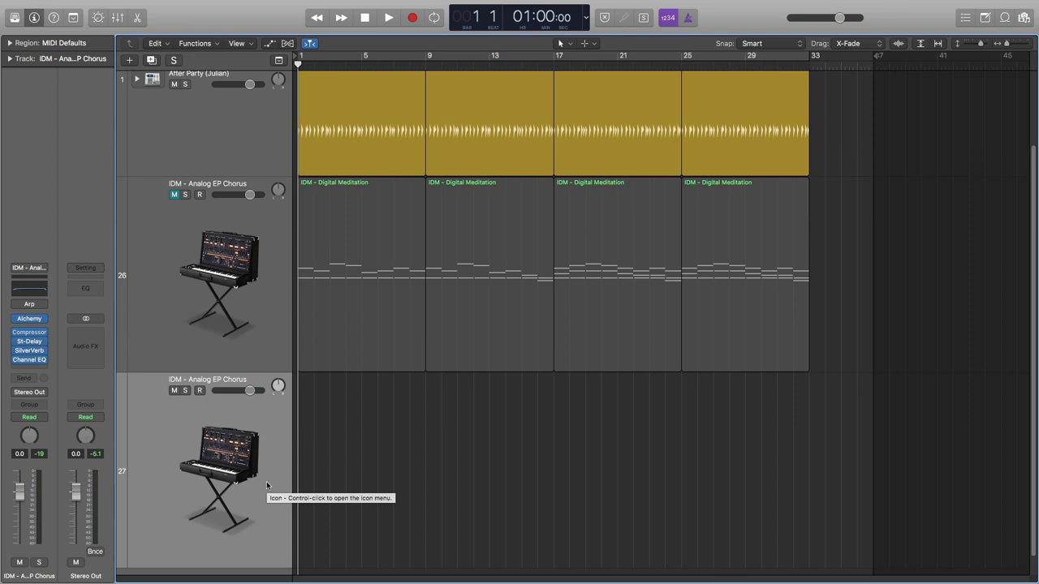
# Step: Record an IDM - Analog EP Chorus take over roughly eight bars on track 27, then return to bar 1
pyautogui.press('r')
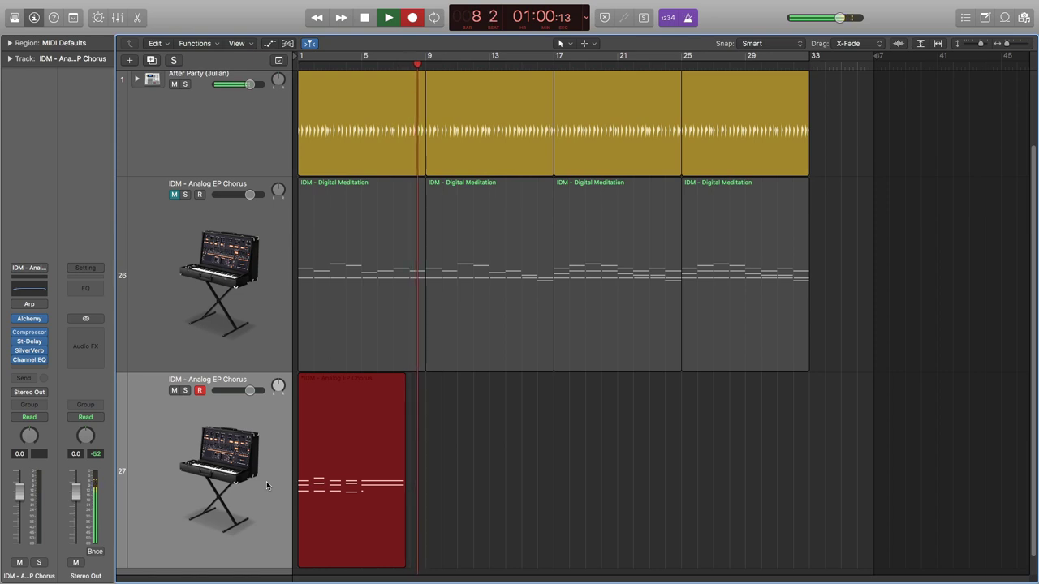
pyautogui.press('space')
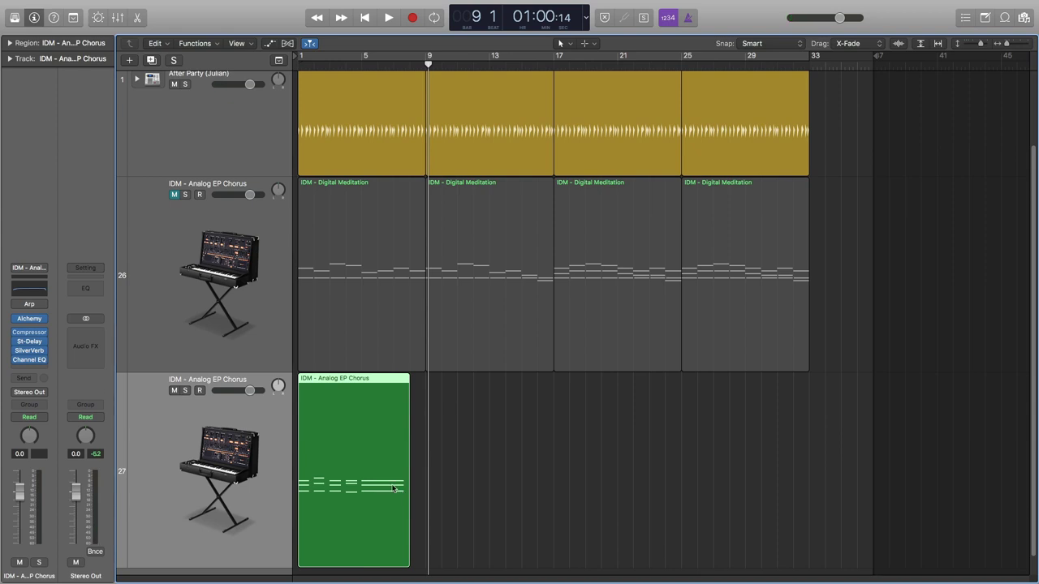
pyautogui.press('Return')
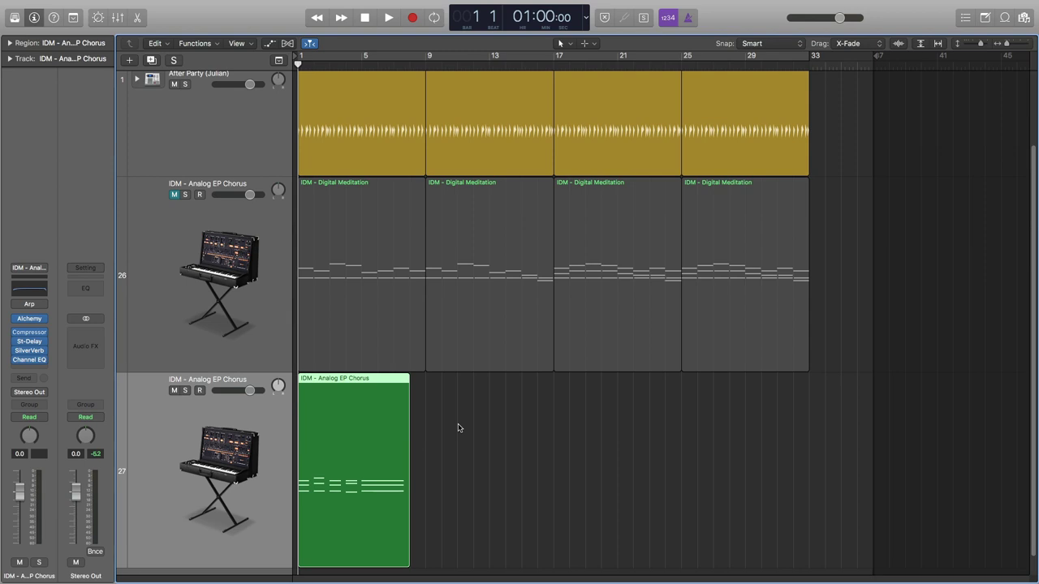
pyautogui.press('space')
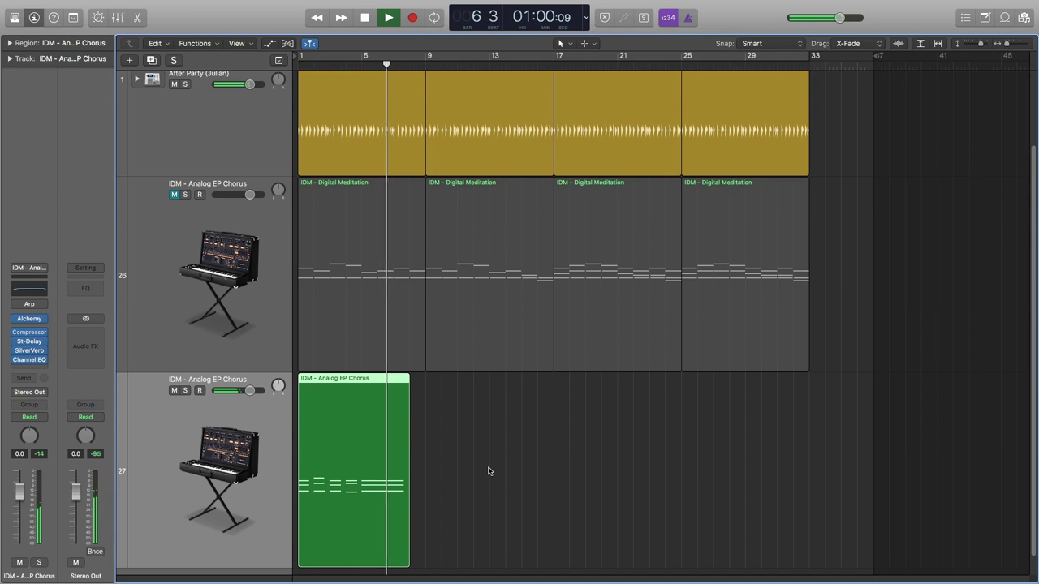
pyautogui.press('space')
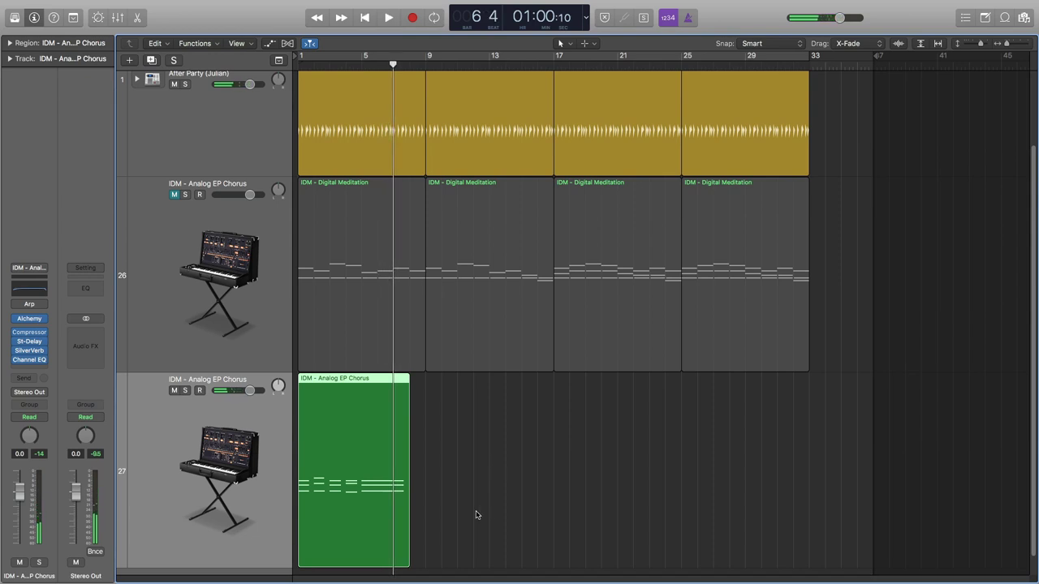
pyautogui.click(299, 64)
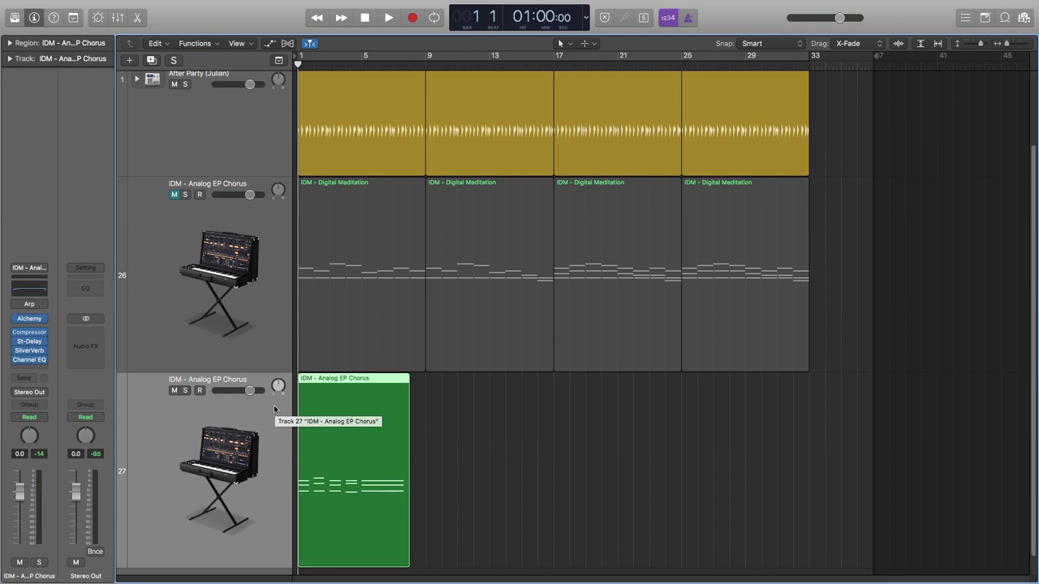
# Step: In the piano roll, move the region's three opening notes so they start exactly on bar 1
pyautogui.press('p')
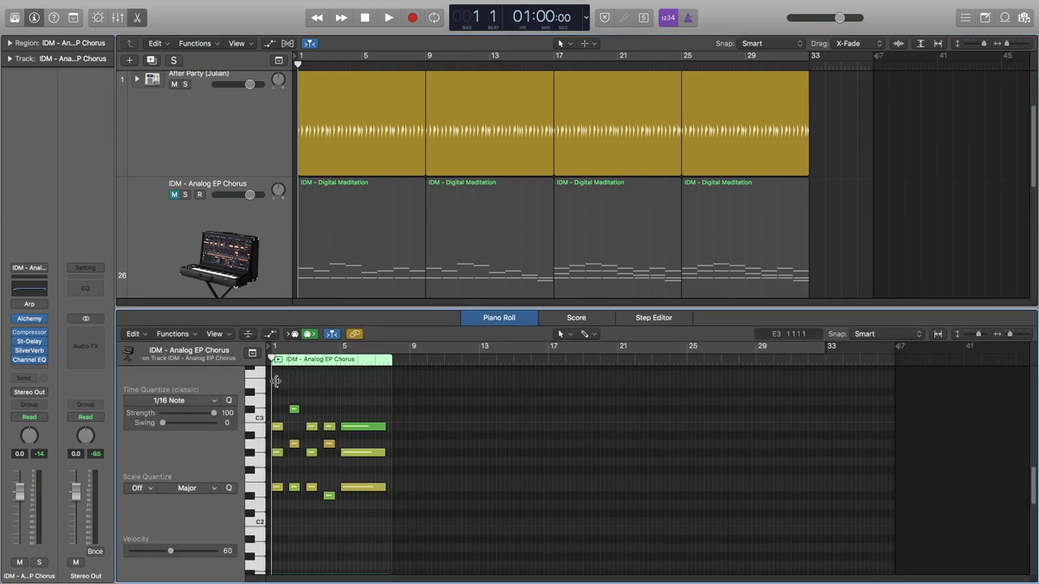
pyautogui.press('super+Right')
pyautogui.press('super+Right')
pyautogui.press('super+Right')
pyautogui.press('super+Right')
pyautogui.press('super+Right')
pyautogui.press('super+Right')
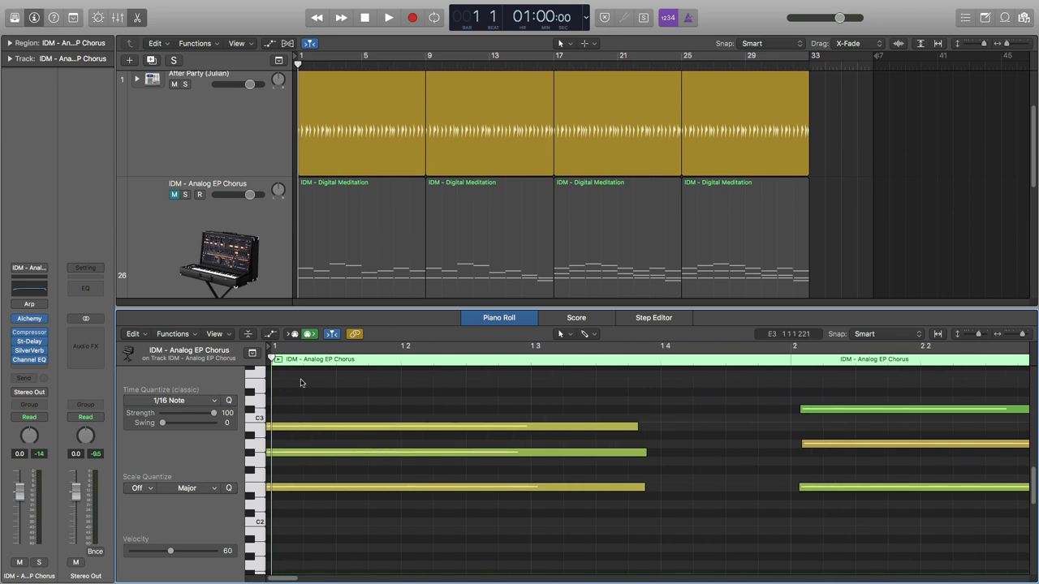
pyautogui.moveTo(300, 379); pyautogui.dragTo(348, 541)
pyautogui.moveTo(288, 427); pyautogui.dragTo(294, 427)
pyautogui.click(331, 531)
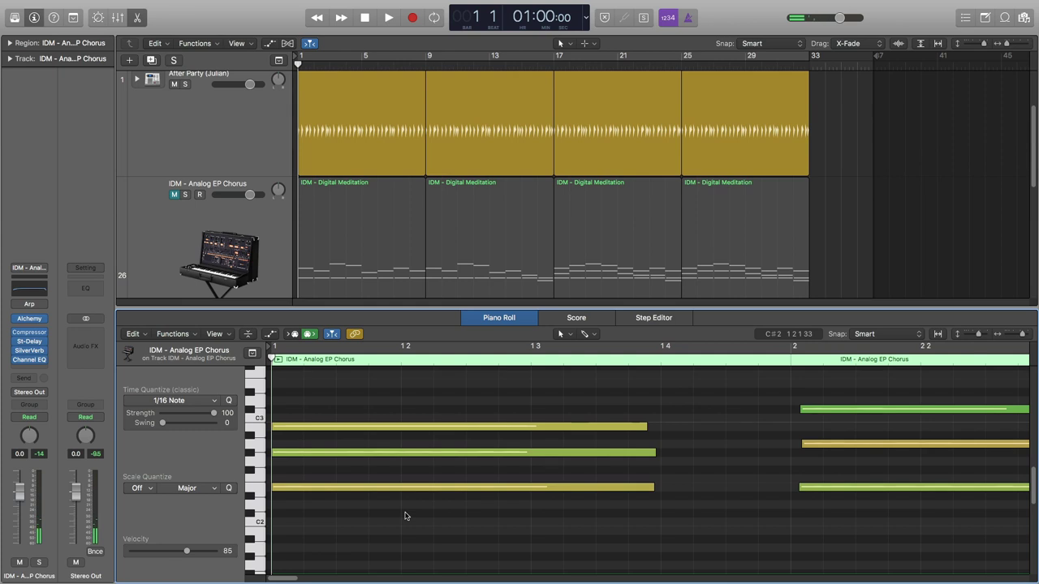
# Step: Play back the edited notes to check them, then close the piano roll and deselect the region
pyautogui.press('space')
pyautogui.press('super+Left')
pyautogui.press('super+Left')
pyautogui.press('super+Left')
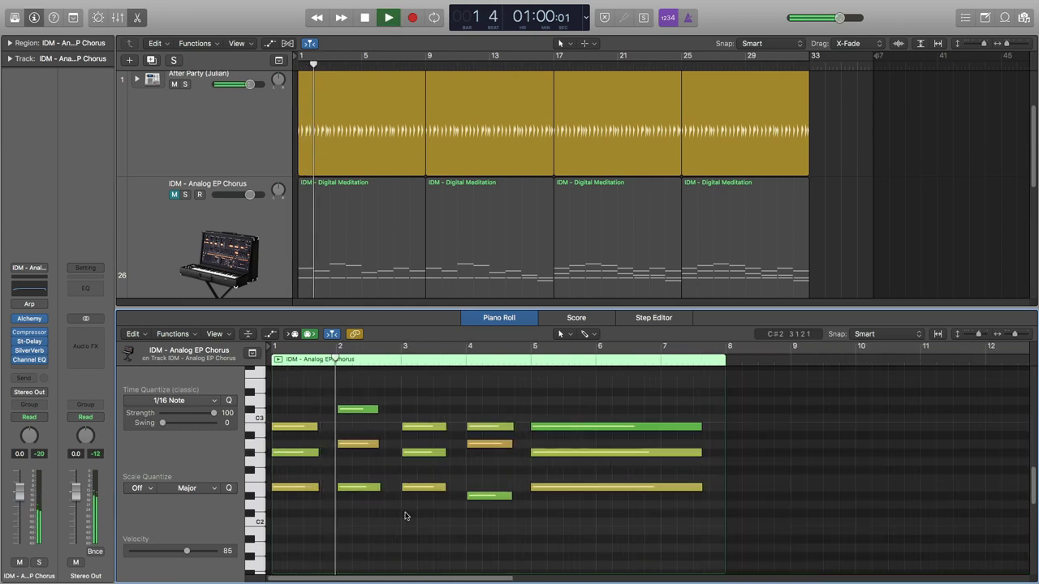
pyautogui.press('space')
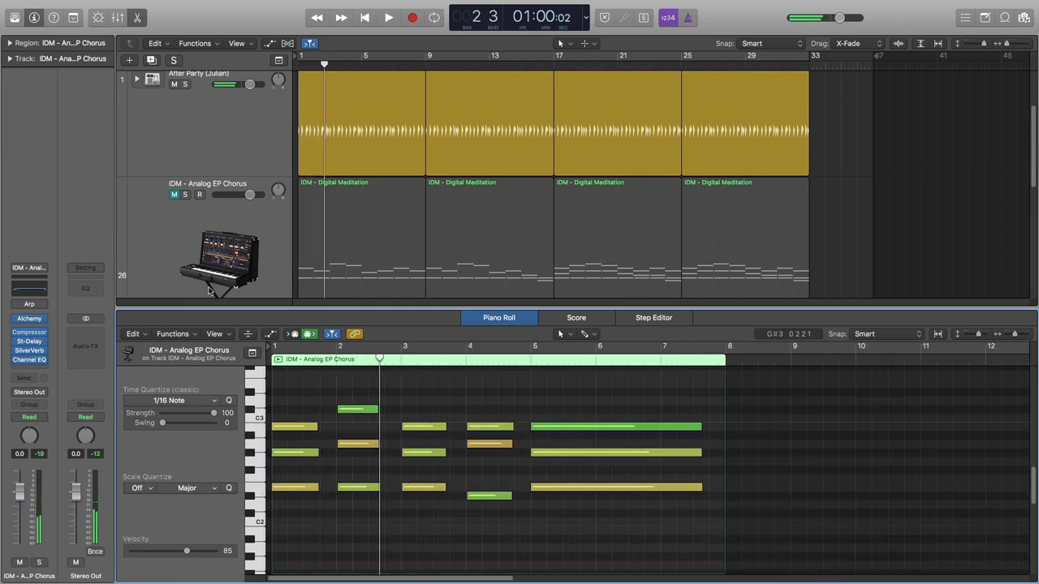
pyautogui.press('e')
pyautogui.click(493, 513)
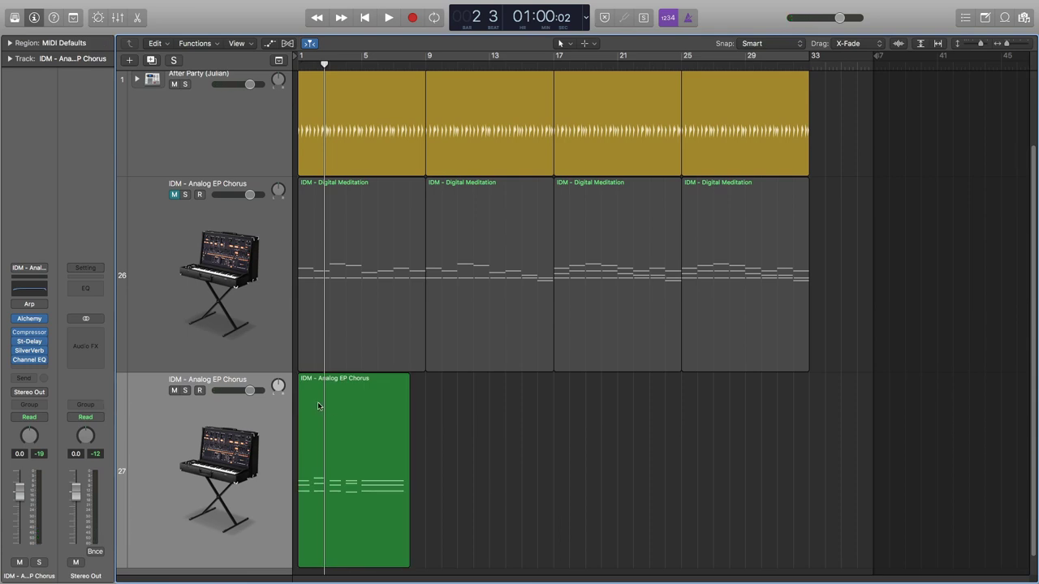
# Step: Delete the old green region from track 27 and move the playhead to bar 1
pyautogui.click(196, 408)
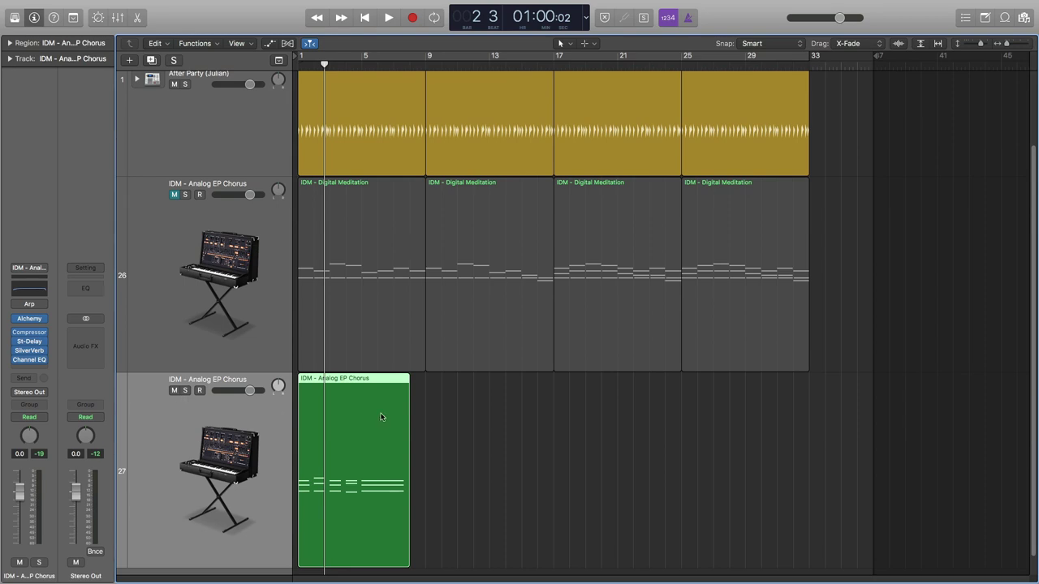
pyautogui.press('Delete')
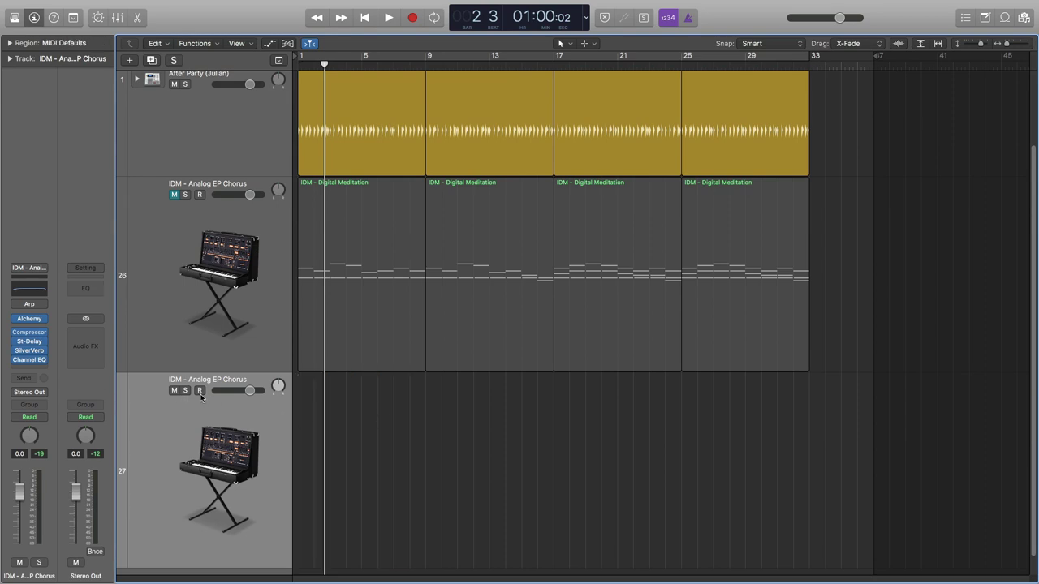
pyautogui.click(299, 64)
# Step: Record a new MIDI take on track 27 spanning bars 1 to 7 and view it in the piano roll
pyautogui.press('r')
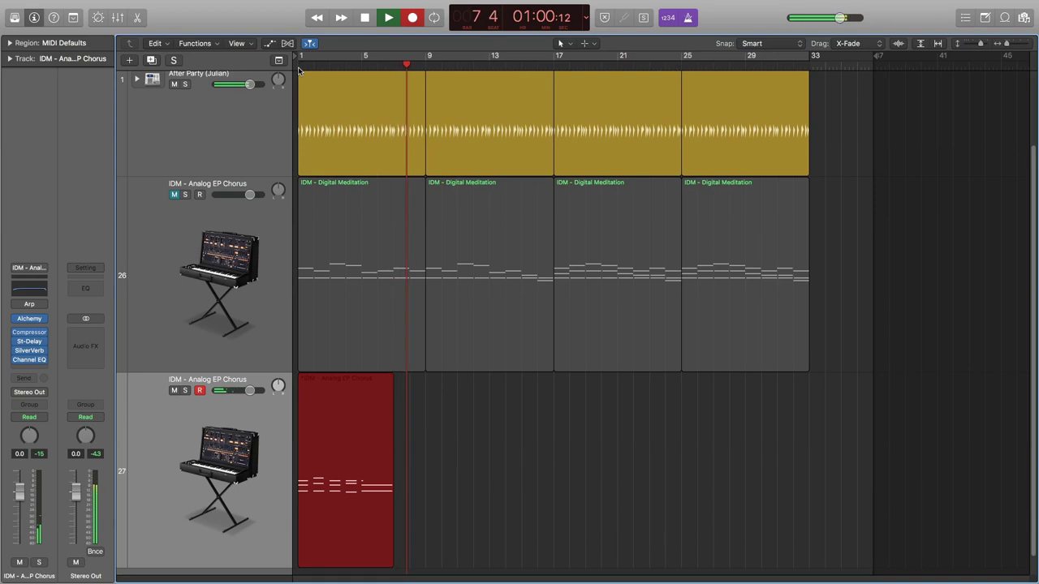
pyautogui.press('space')
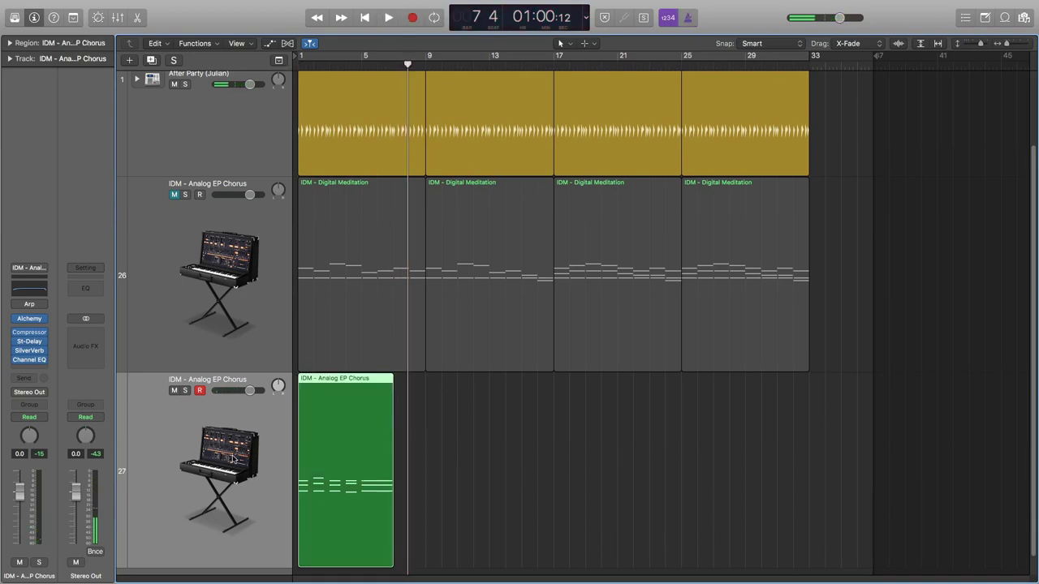
pyautogui.press('p')
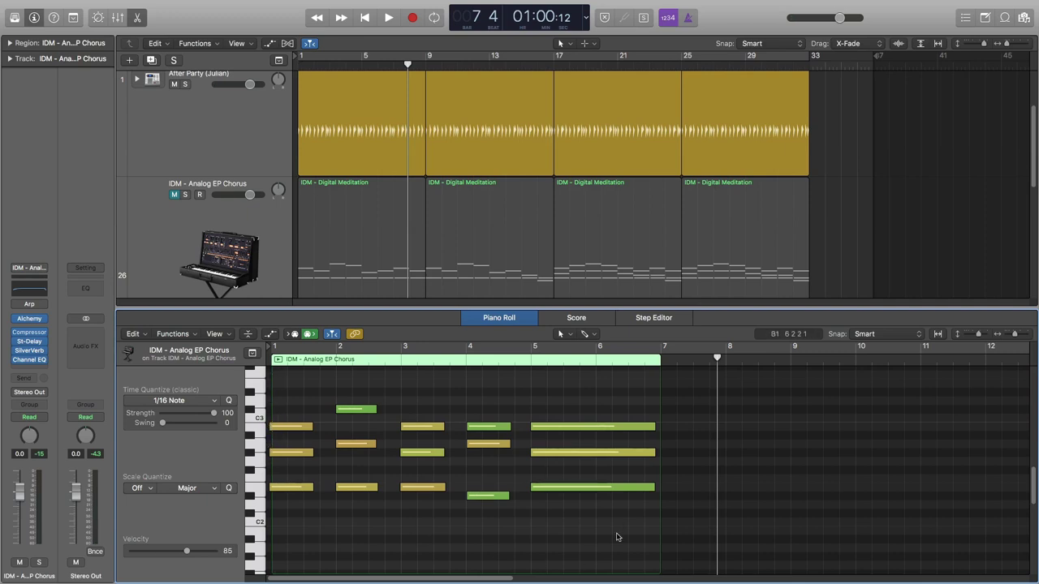
# Step: Select all 15 recorded notes and quantize the region to 1/16 Note
pyautogui.moveTo(726, 522); pyautogui.dragTo(266, 362)
pyautogui.click(9, 43)
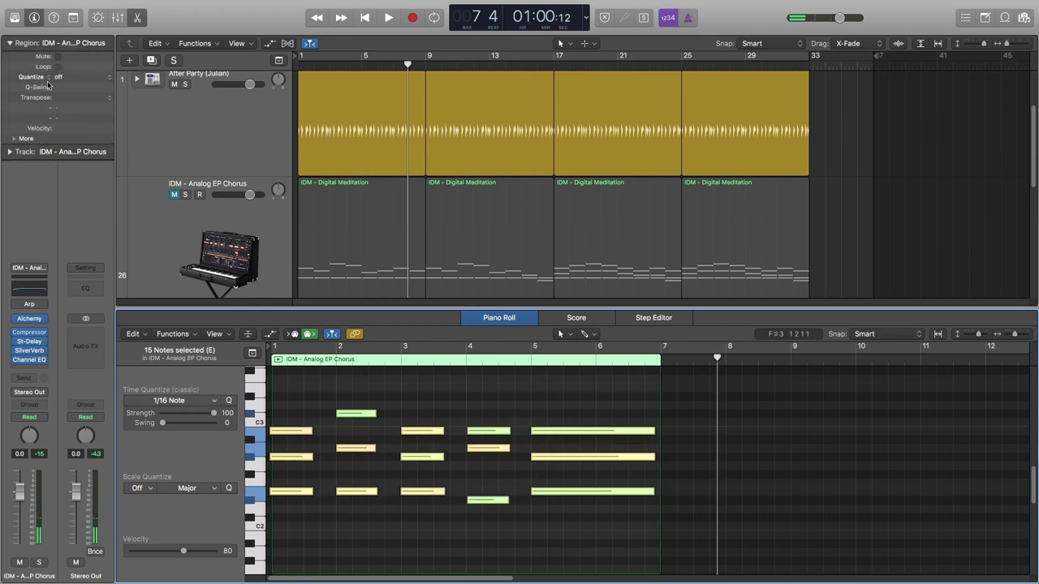
pyautogui.click(62, 77)
pyautogui.click(69, 125)
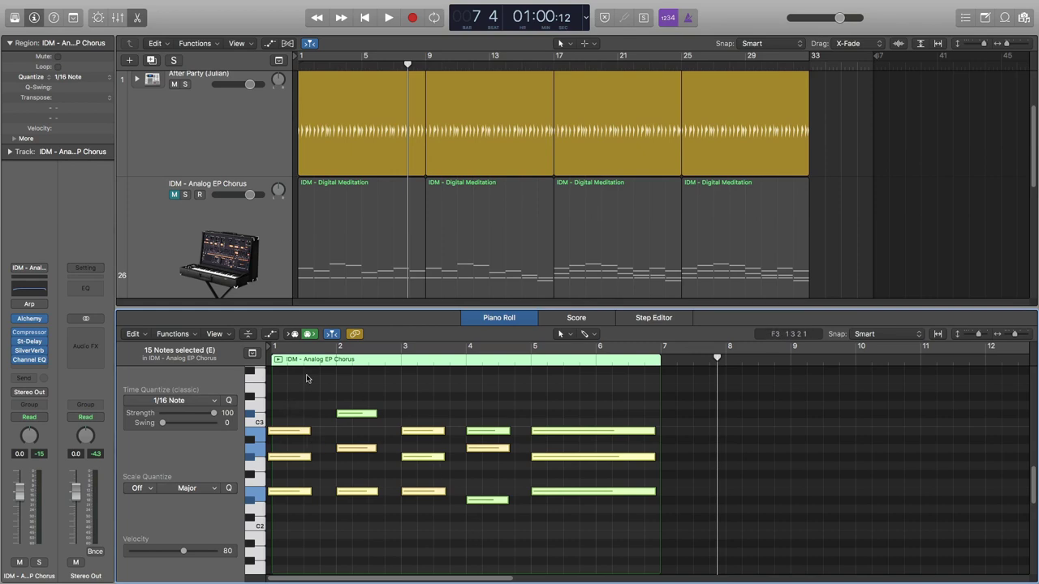
# Step: Nudge the three beat-1 notes slightly later
pyautogui.moveTo(312, 379); pyautogui.dragTo(302, 522)
pyautogui.moveTo(280, 434); pyautogui.dragTo(285, 434)
pyautogui.click(319, 544)
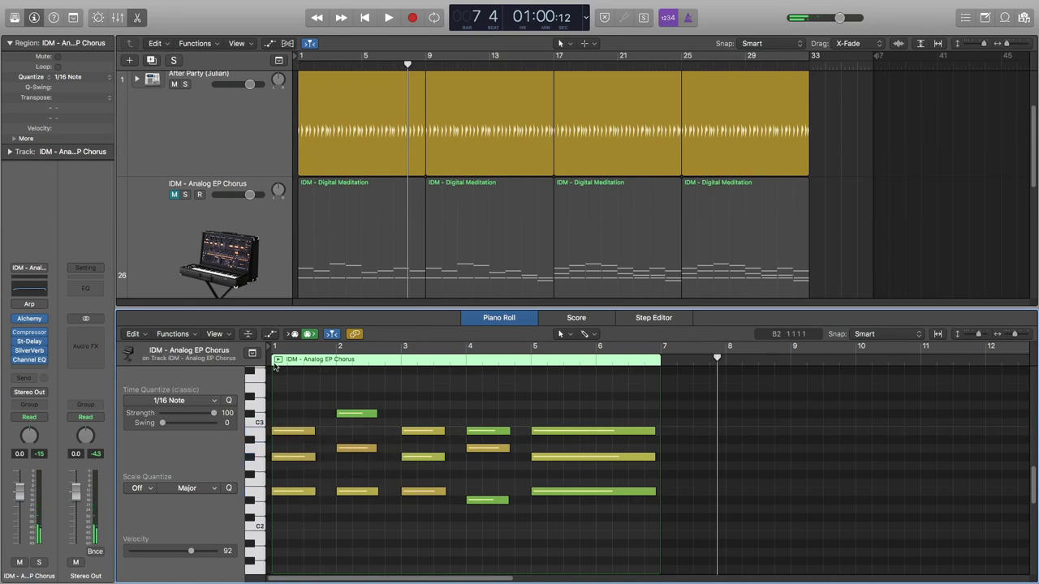
# Step: Play the quantized take from bar 1 to check it, then close the piano roll
pyautogui.press('Return')
pyautogui.press('space')
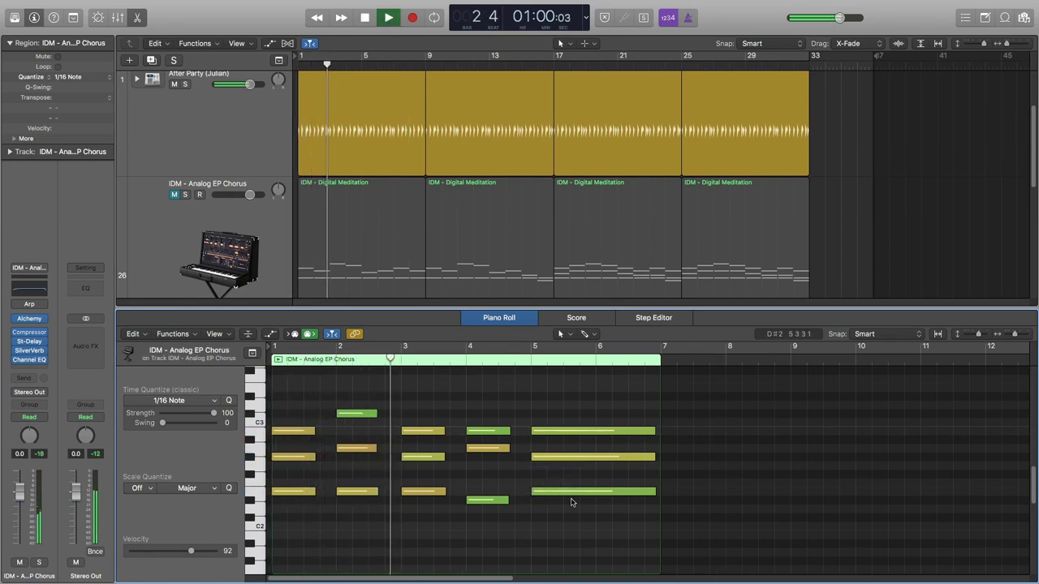
pyautogui.press('space')
pyautogui.press('e')
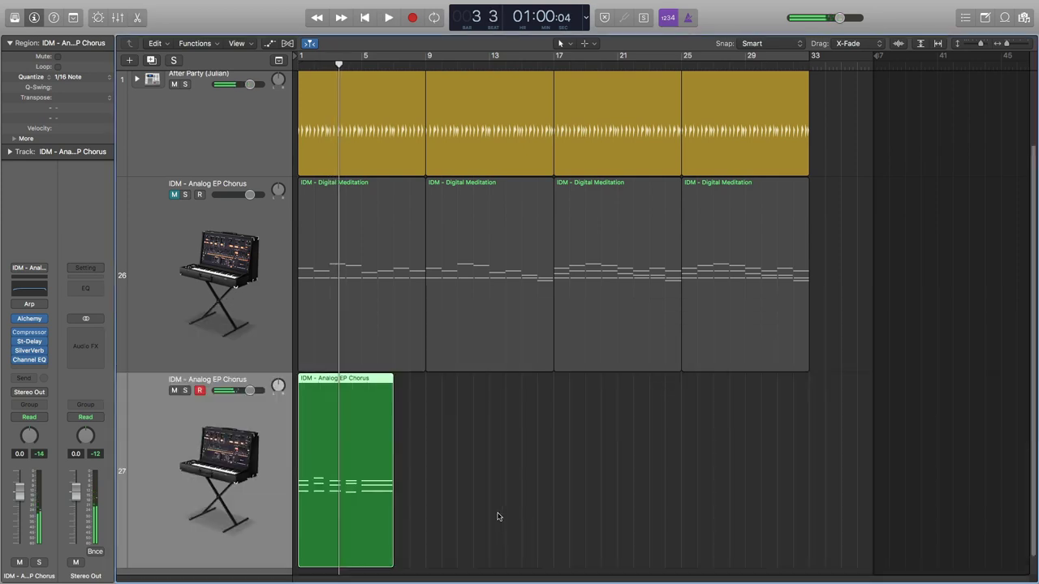
pyautogui.click(546, 481)
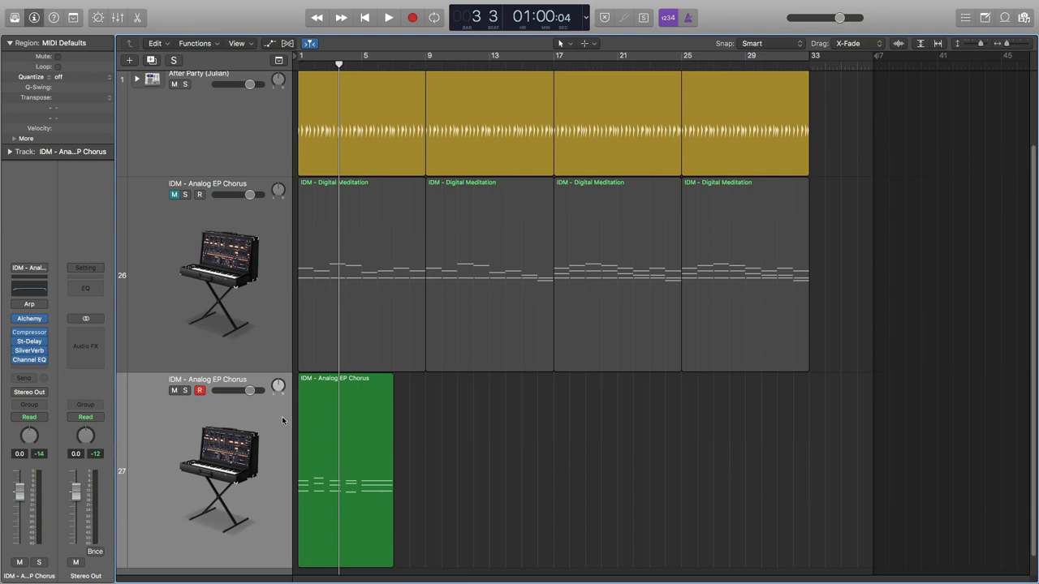
pyautogui.click(373, 430)
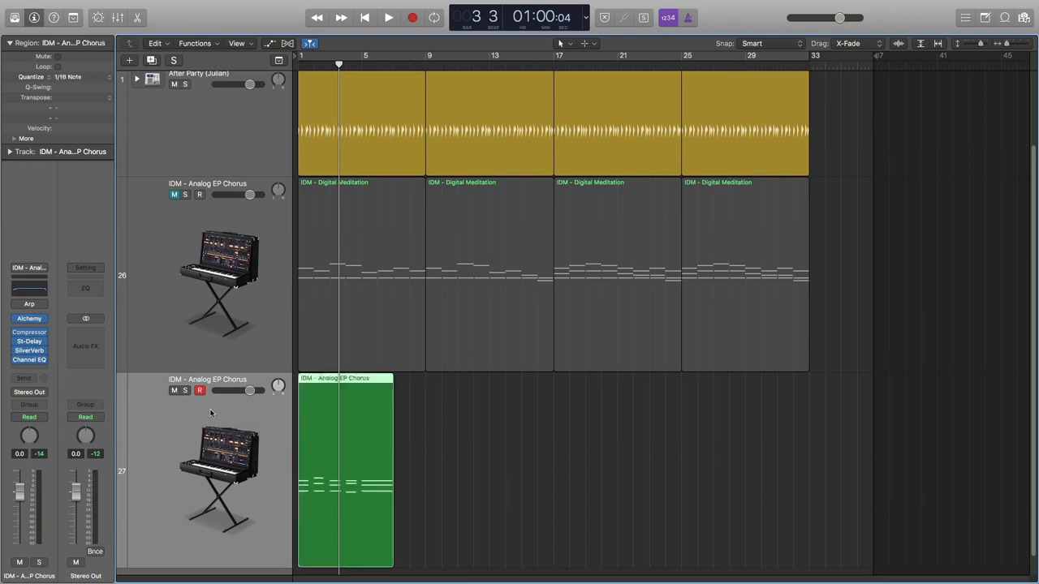
pyautogui.doubleClick(378, 432)
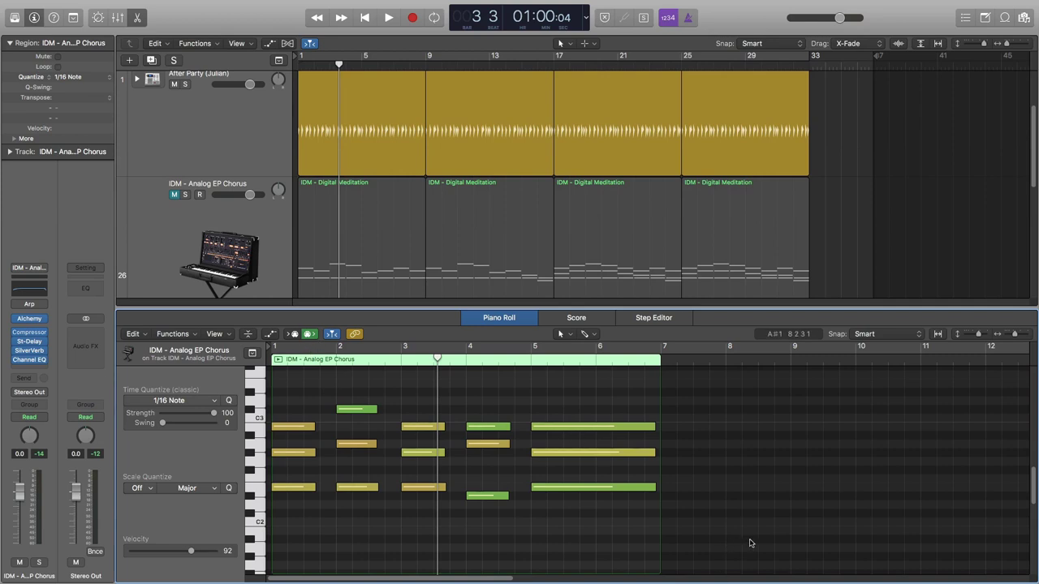
pyautogui.moveTo(754, 527); pyautogui.dragTo(303, 357)
pyautogui.moveTo(771, 526); pyautogui.dragTo(267, 383)
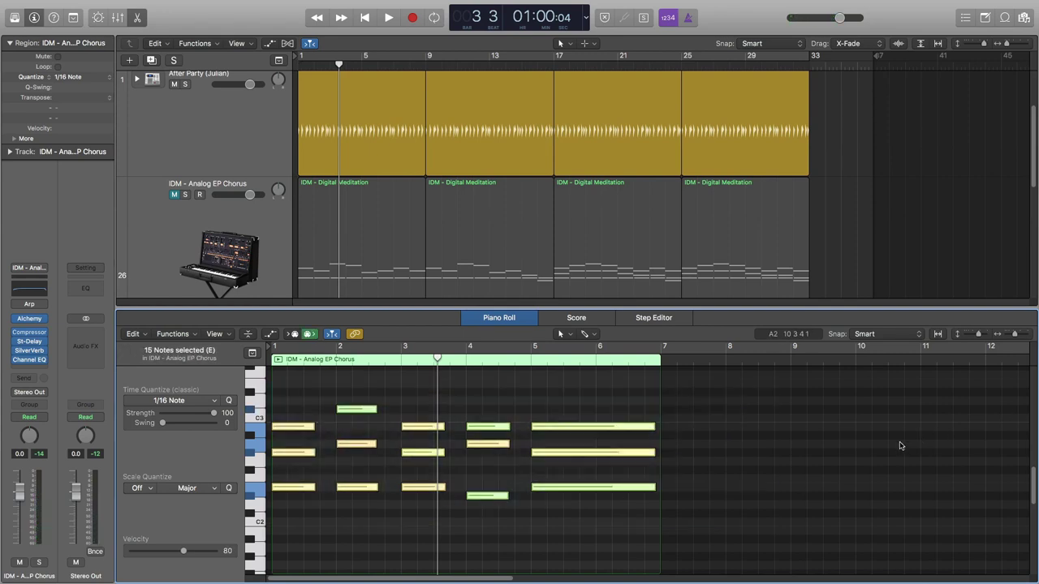
pyautogui.press('p')
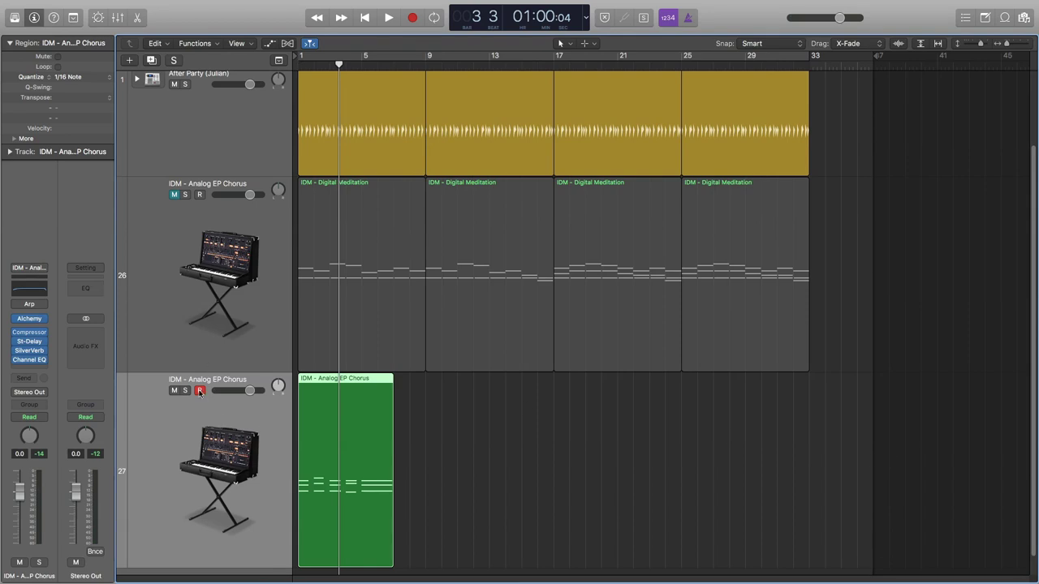
# Step: Delete the recorded green region and then the empty duplicated track 27
pyautogui.click(458, 447)
pyautogui.click(369, 424)
pyautogui.press('Delete')
pyautogui.press('super+BackSpace')
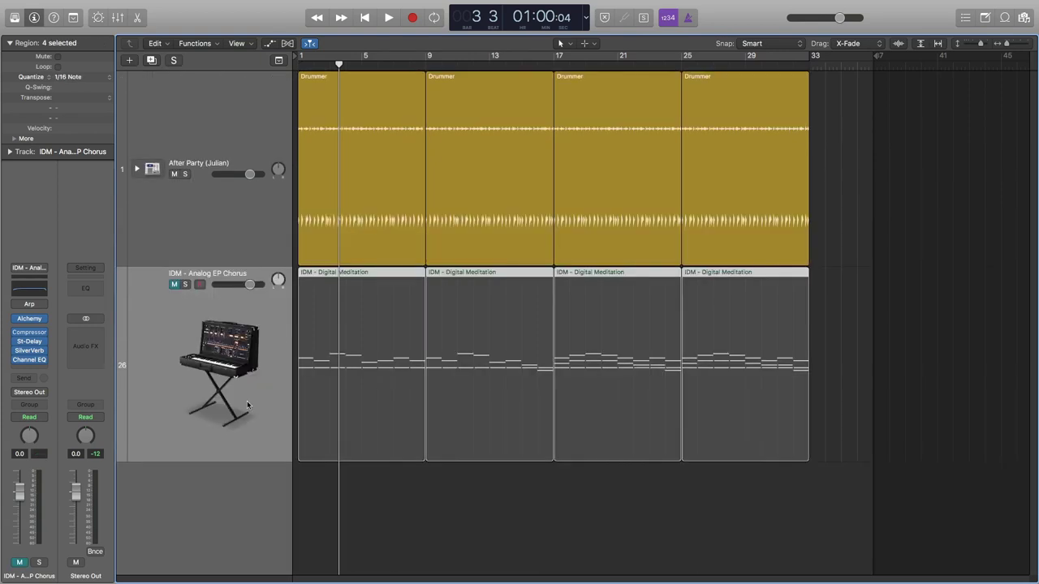
# Step: Select track 26's four regions, make the tracks taller, and put the playhead at bar 1
pyautogui.click(178, 294)
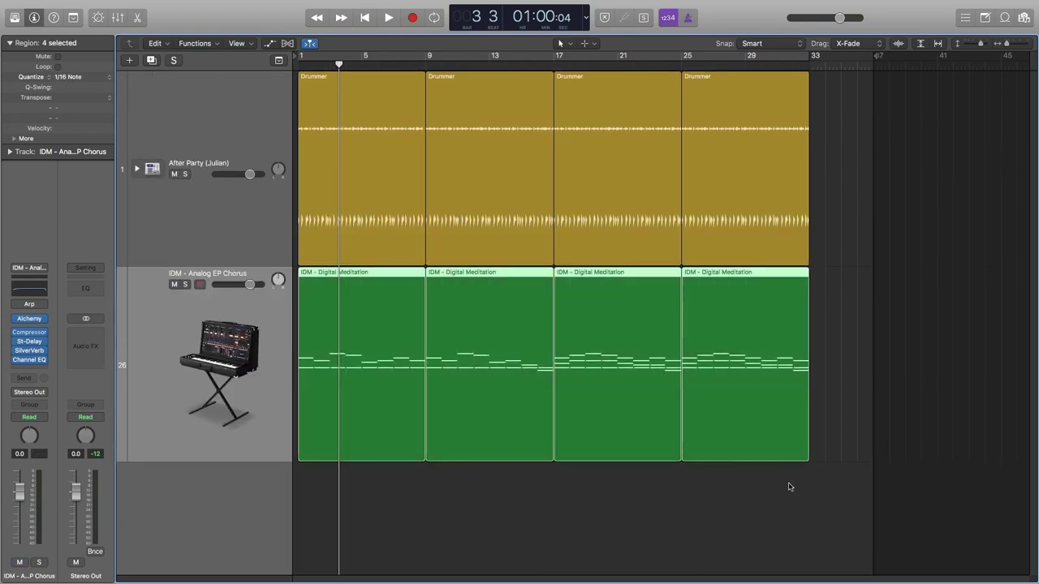
pyautogui.press('super+Down')
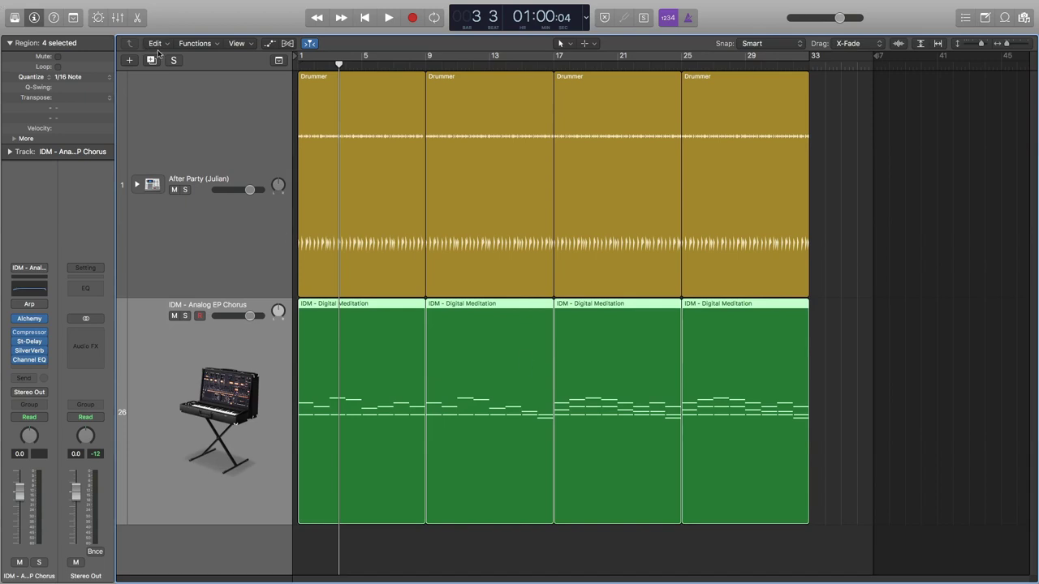
pyautogui.click(296, 68)
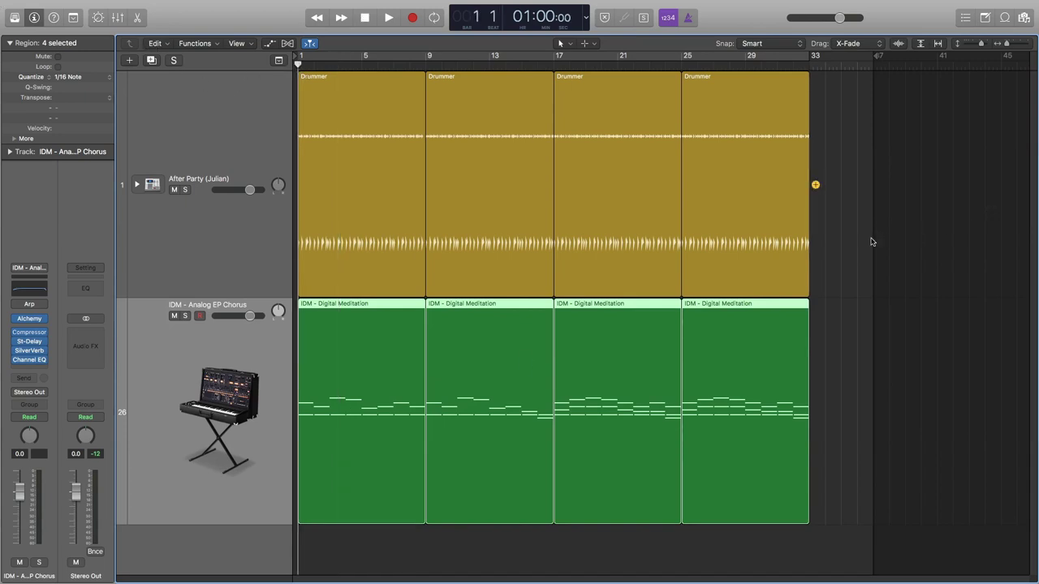